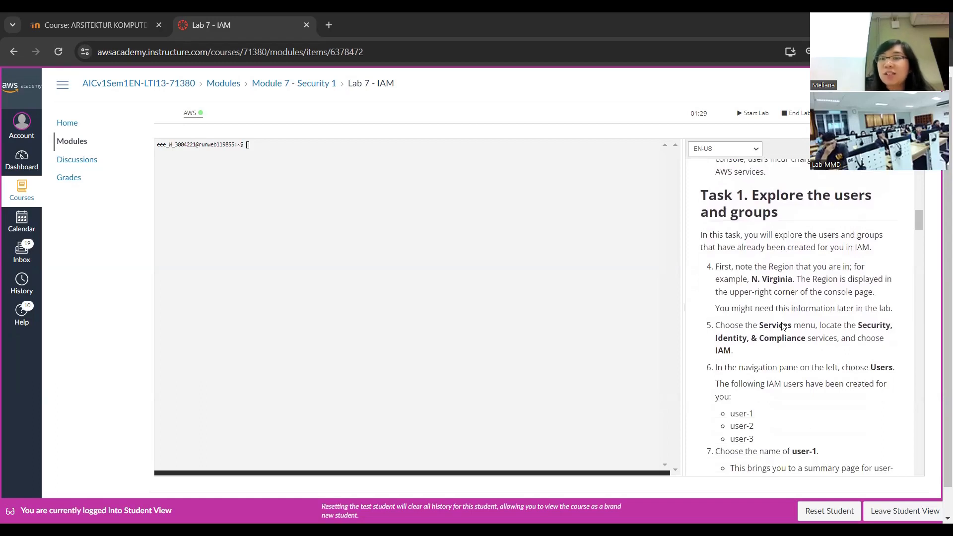
Step: Read through the Lab 7 - IAM instructions, from exploring users and groups to testing each user's permissions
{"action": "scroll", "coordinate": [785, 366], "scroll_direction": "down", "scroll_amount": 1}
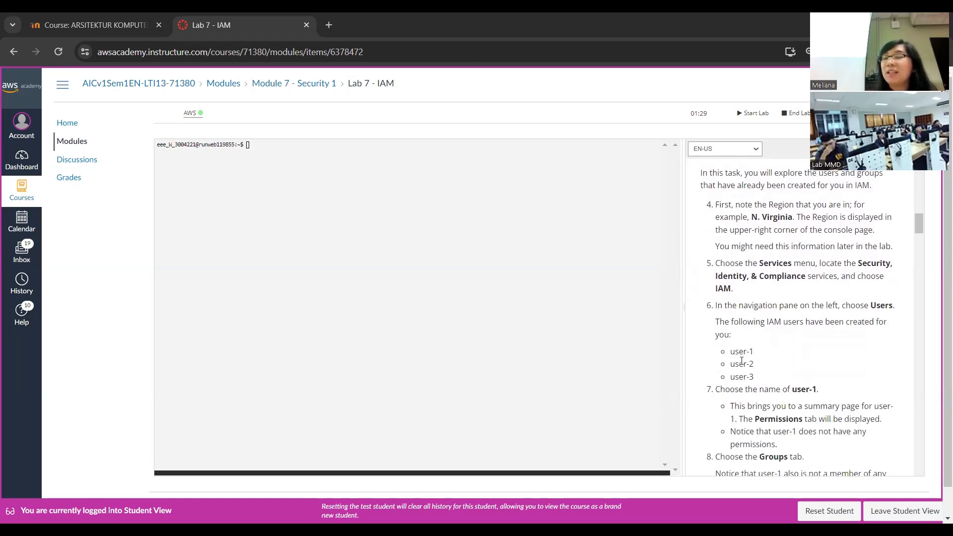
{"action": "scroll", "coordinate": [758, 358], "scroll_direction": "down", "scroll_amount": 5}
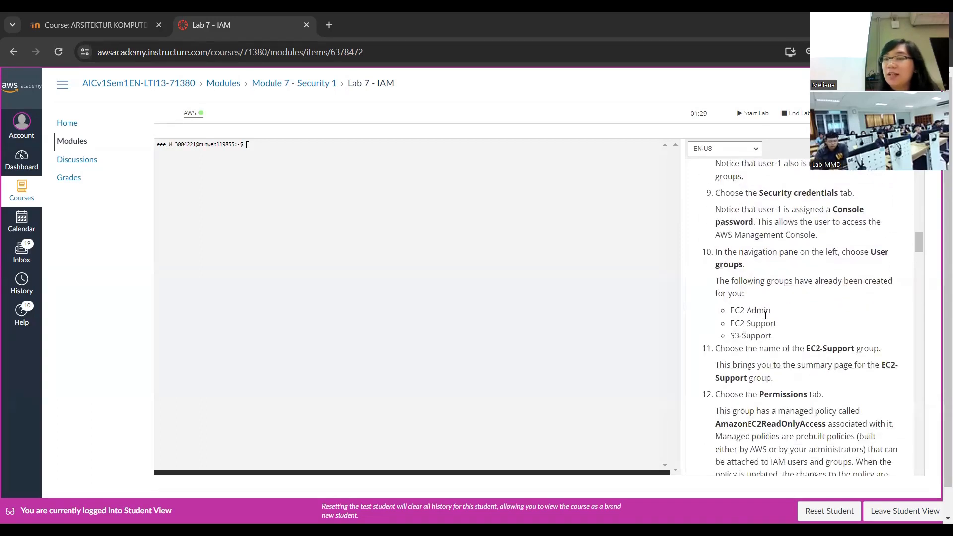
{"action": "scroll", "coordinate": [766, 316], "scroll_direction": "down", "scroll_amount": 10}
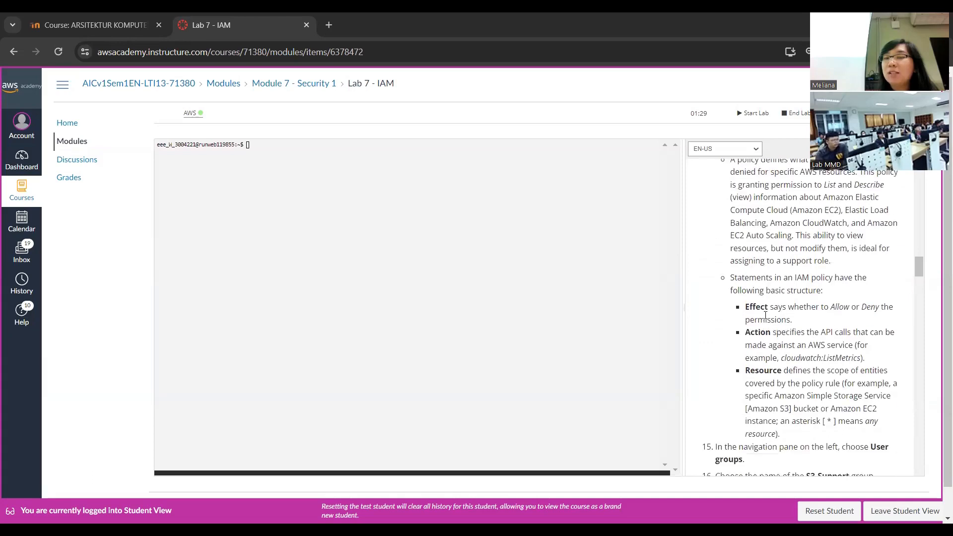
{"action": "scroll", "coordinate": [766, 315], "scroll_direction": "down", "scroll_amount": 10}
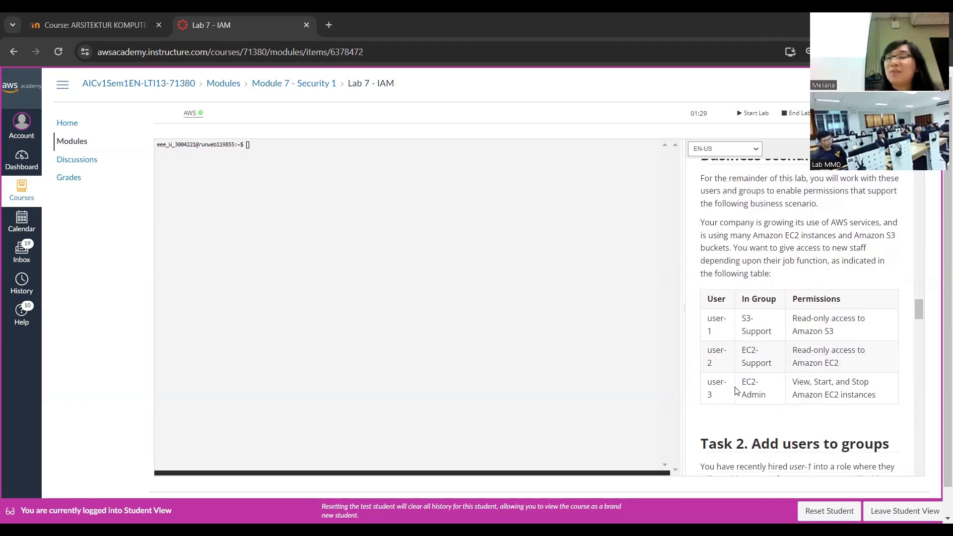
{"action": "scroll", "coordinate": [798, 360], "scroll_direction": "down", "scroll_amount": 15}
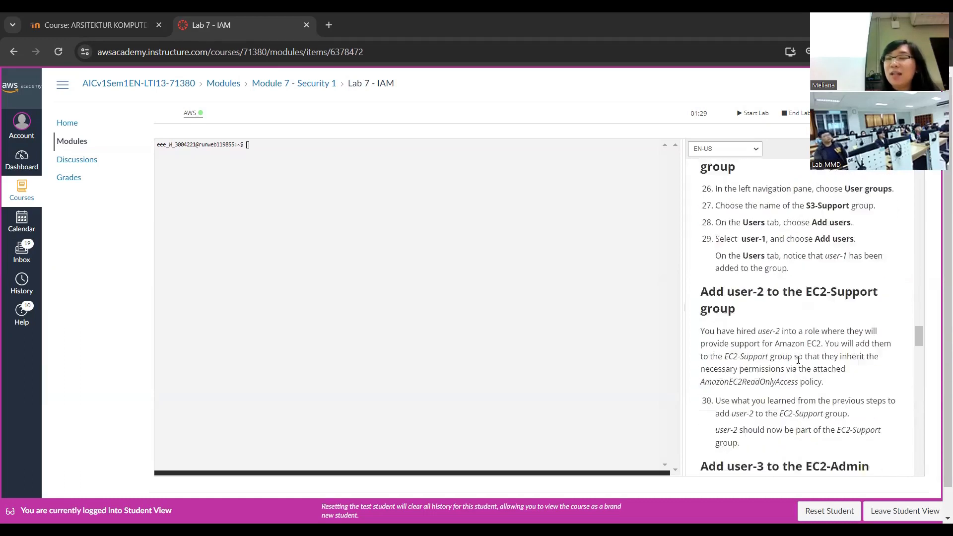
{"action": "scroll", "coordinate": [799, 360], "scroll_direction": "down", "scroll_amount": 10}
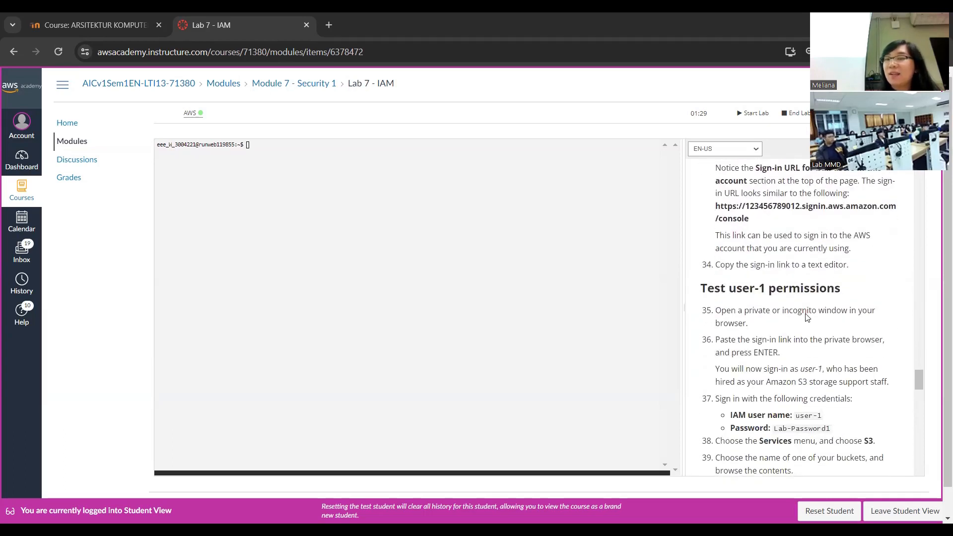
{"action": "scroll", "coordinate": [792, 354], "scroll_direction": "down", "scroll_amount": 8}
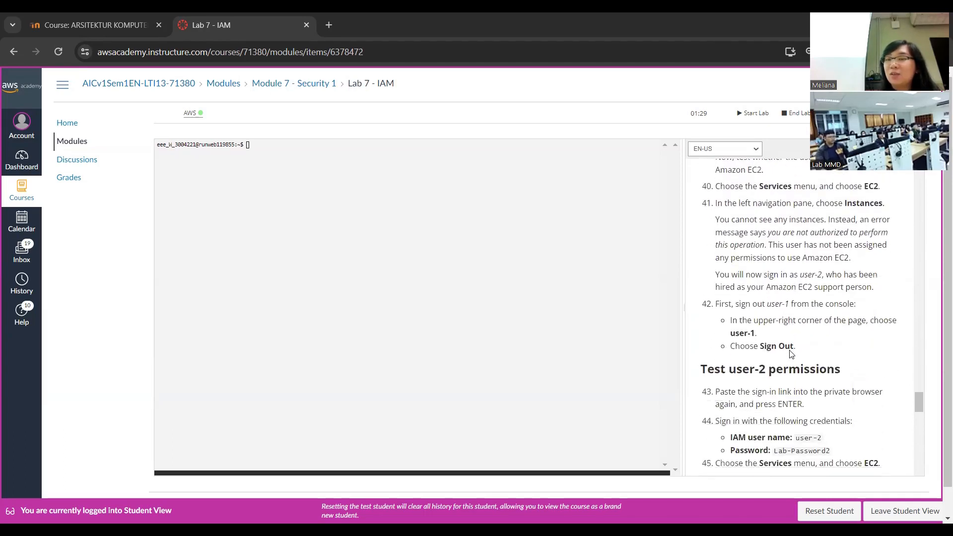
{"action": "scroll", "coordinate": [792, 354], "scroll_direction": "down", "scroll_amount": 8}
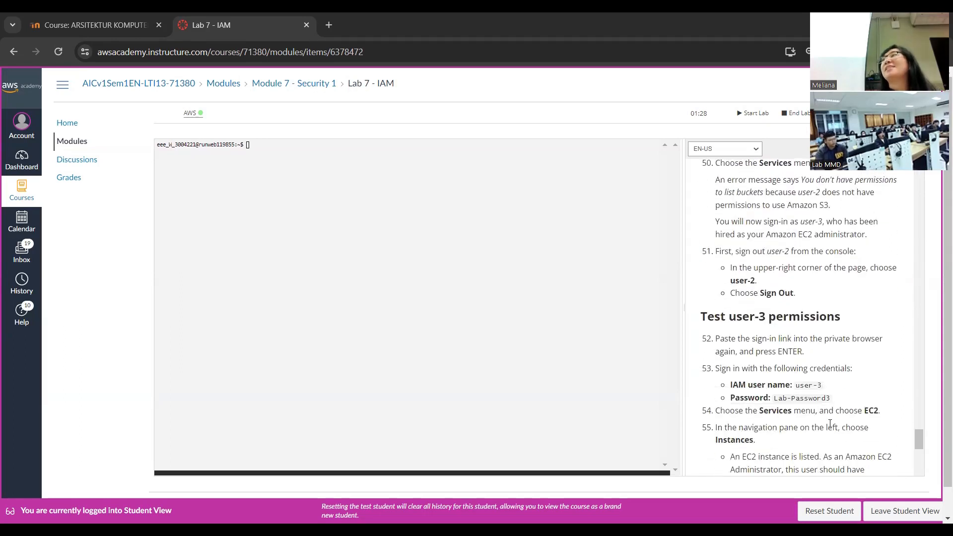
Step: Launch the AWS console from the lab page and display the list of selectable Regions
{"action": "left_click", "coordinate": [193, 114]}
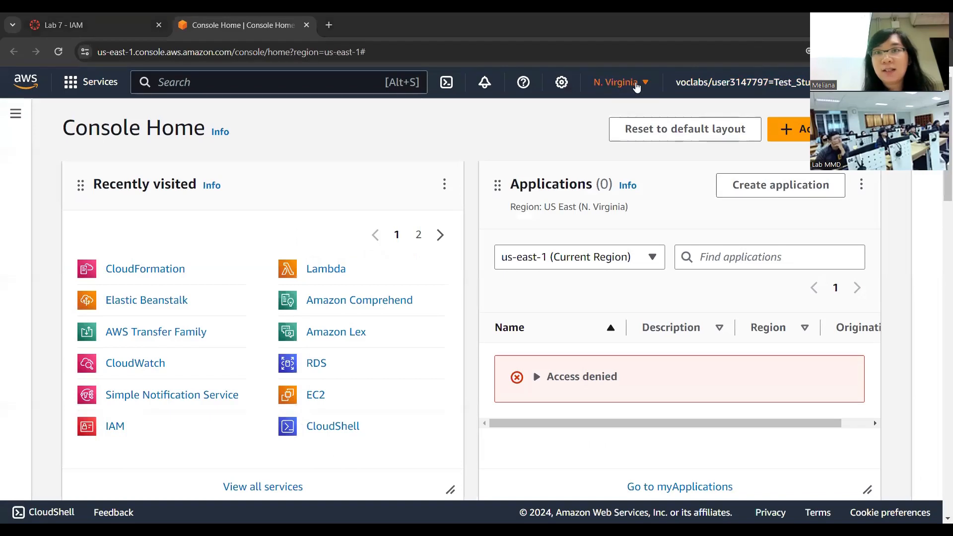
{"action": "left_click", "coordinate": [638, 86]}
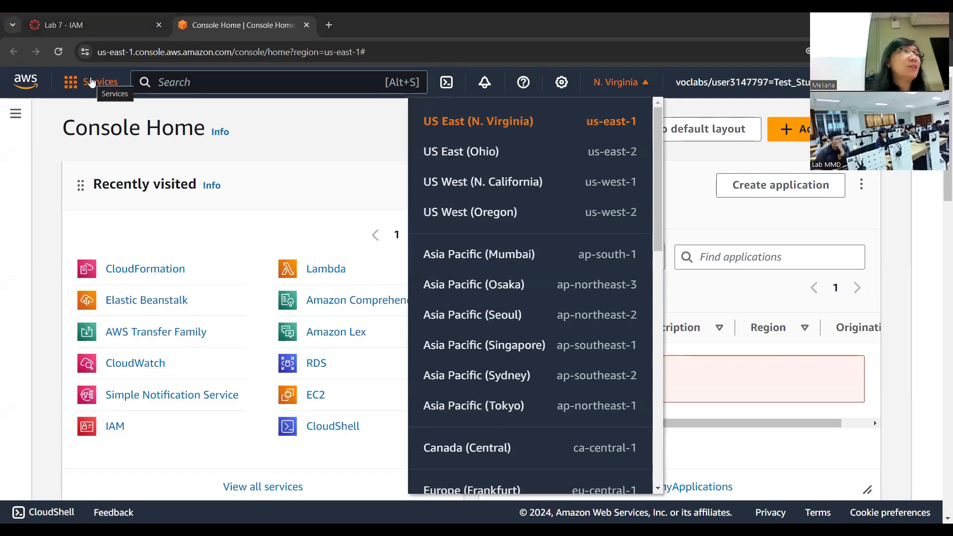
Step: Open the IAM service from the Security, Identity, & Compliance category
{"action": "left_click", "coordinate": [90, 83]}
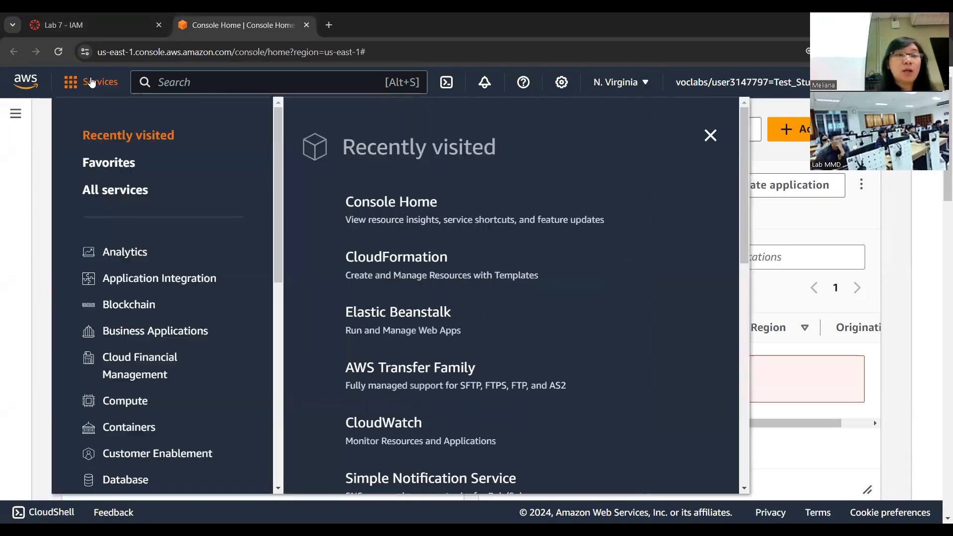
{"action": "scroll", "coordinate": [139, 226], "scroll_direction": "down", "scroll_amount": 8}
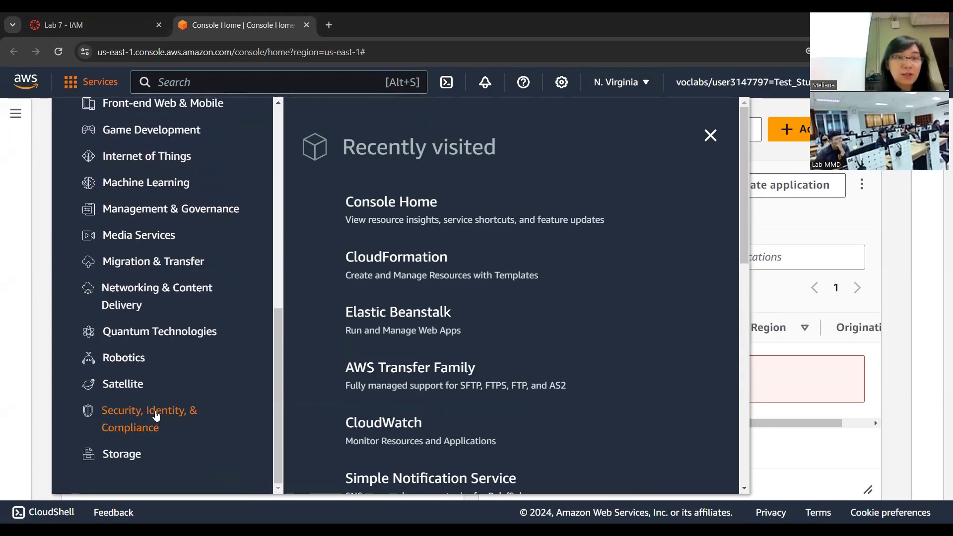
{"action": "left_click", "coordinate": [155, 419]}
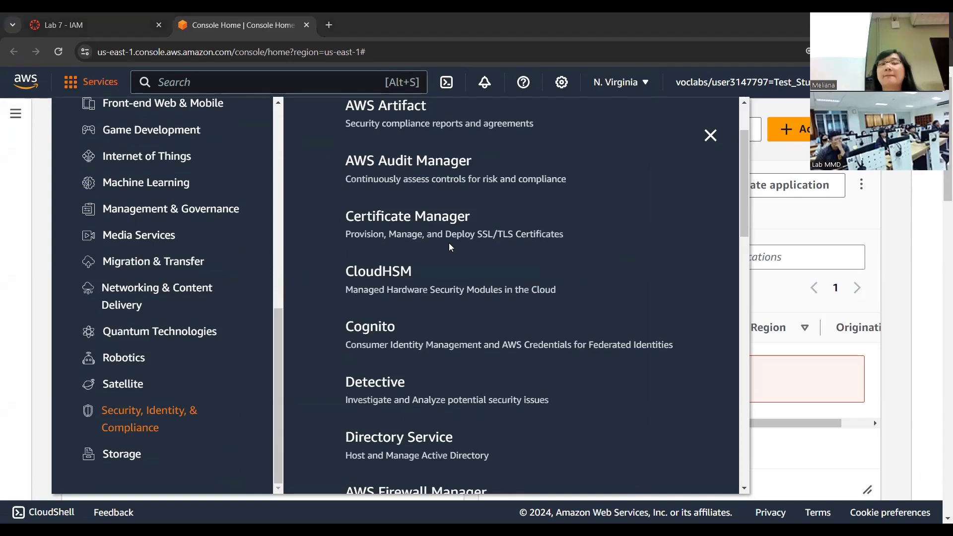
{"action": "scroll", "coordinate": [461, 245], "scroll_direction": "down", "scroll_amount": 7}
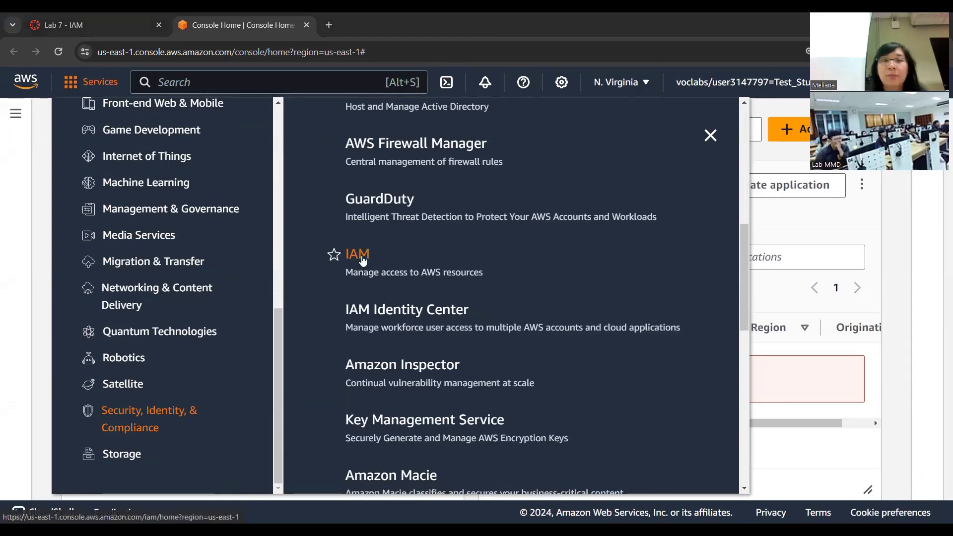
{"action": "left_click", "coordinate": [363, 262]}
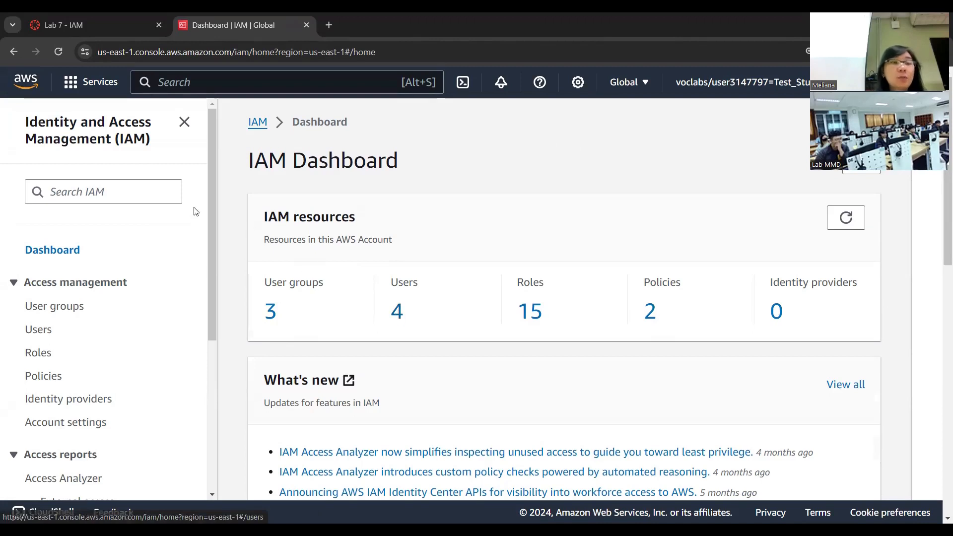
Step: Open the details of user-1 from the IAM users and inspect its permissions policies
{"action": "left_click", "coordinate": [45, 333]}
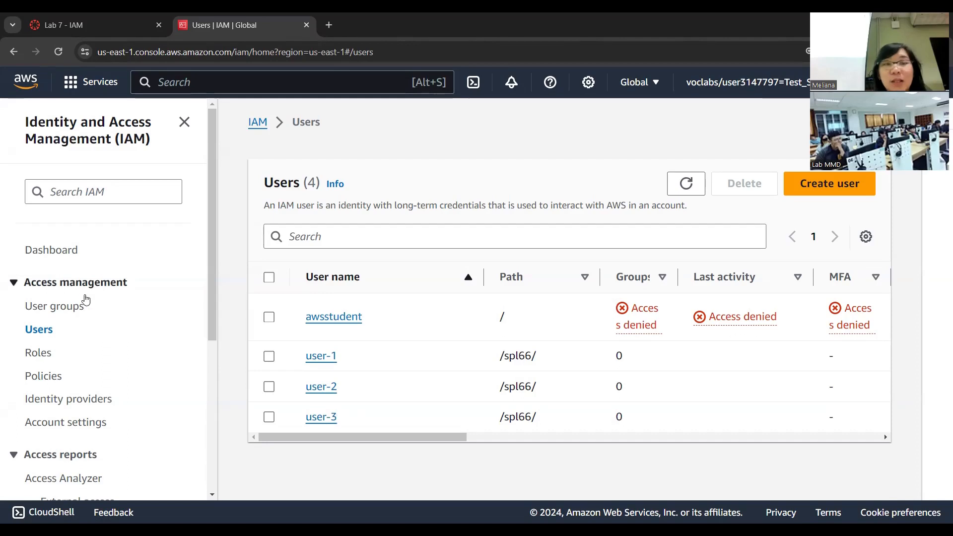
{"action": "left_click", "coordinate": [334, 358]}
{"action": "scroll", "coordinate": [334, 361], "scroll_direction": "down", "scroll_amount": 5}
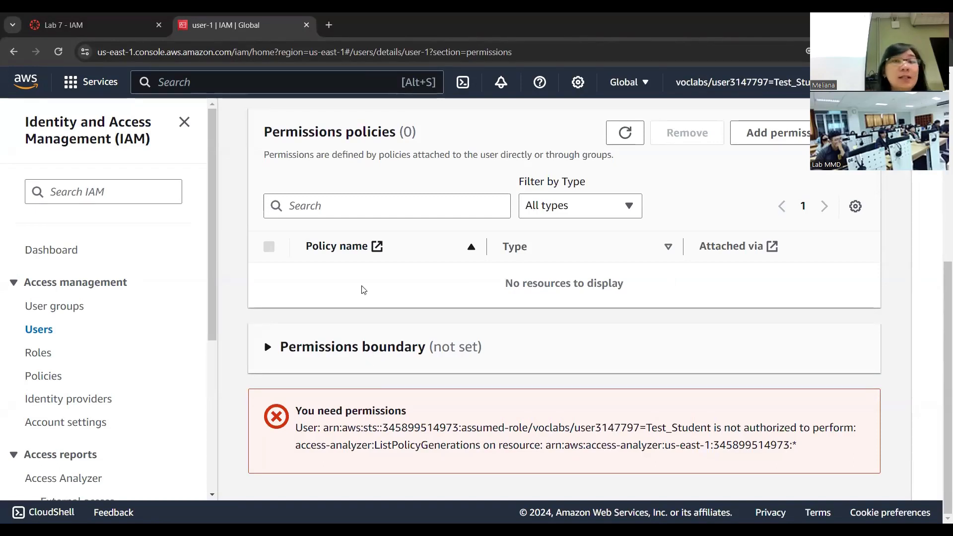
{"action": "scroll", "coordinate": [376, 355], "scroll_direction": "up", "scroll_amount": 6}
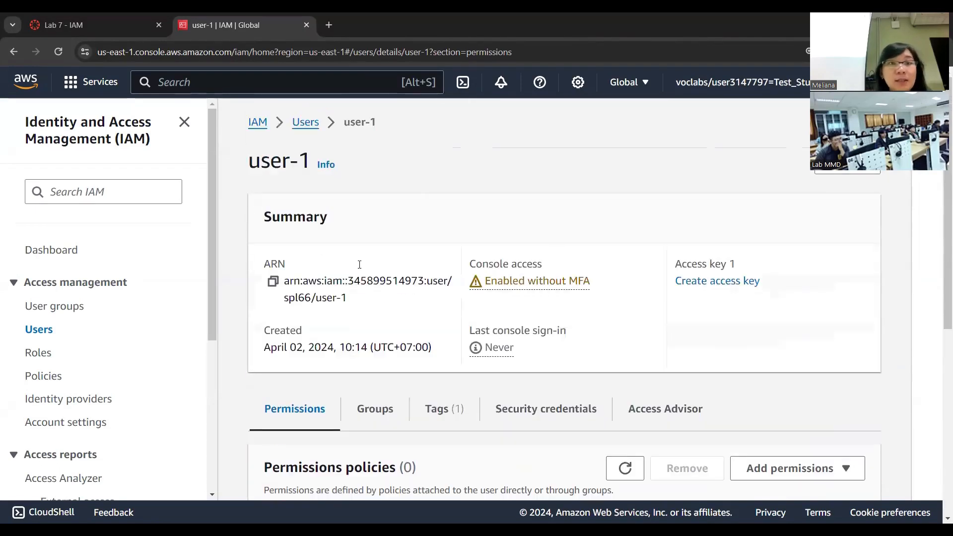
Step: Examine the group memberships and security credentials of user-1
{"action": "left_click", "coordinate": [376, 413]}
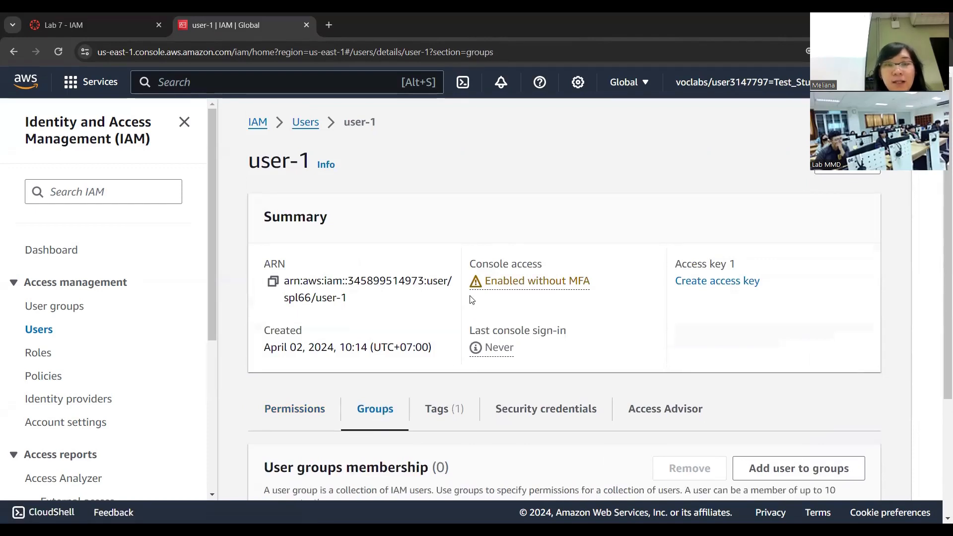
{"action": "scroll", "coordinate": [474, 320], "scroll_direction": "down", "scroll_amount": 3}
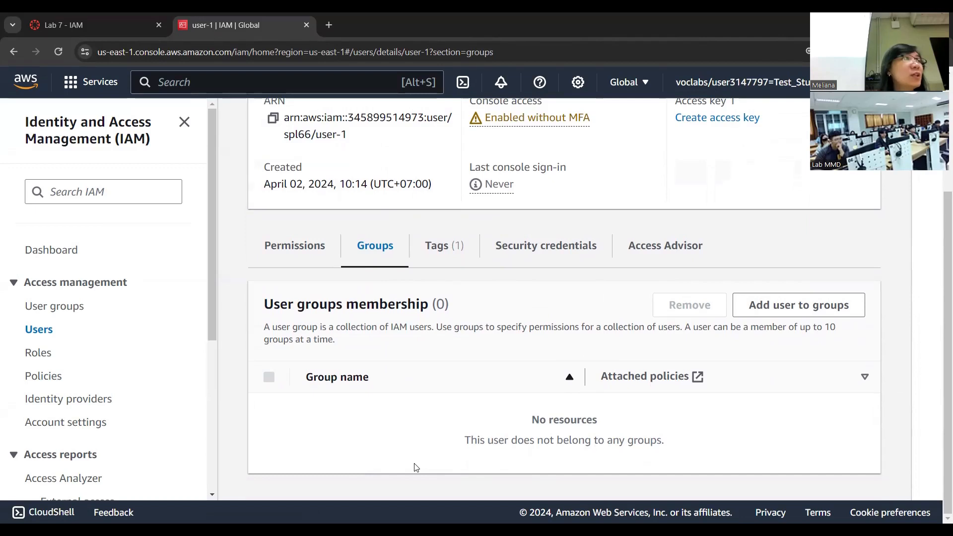
{"action": "left_click", "coordinate": [564, 251]}
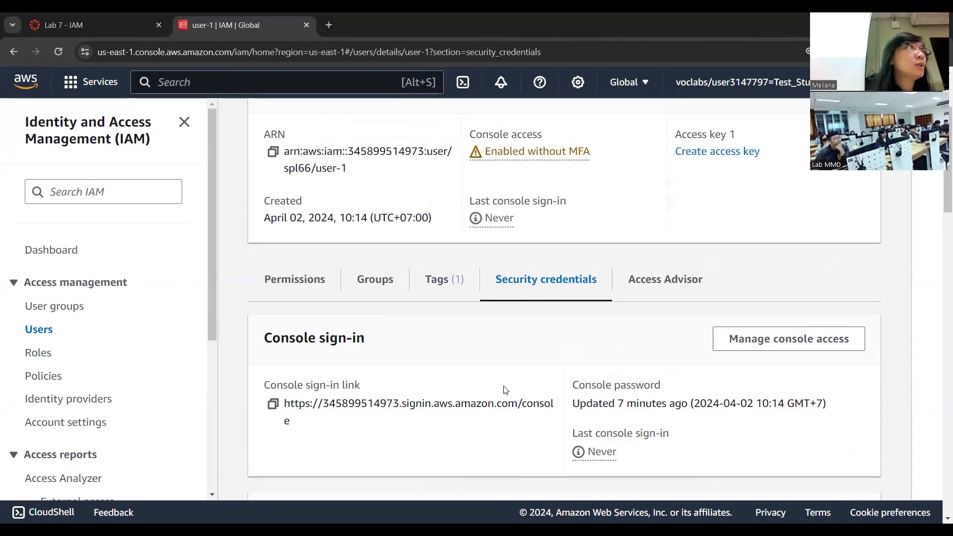
Step: Open the EC2-Support user group's permissions and expand the AmazonEC2ReadOnlyAccess policy to read its JSON statements
{"action": "left_click", "coordinate": [58, 313]}
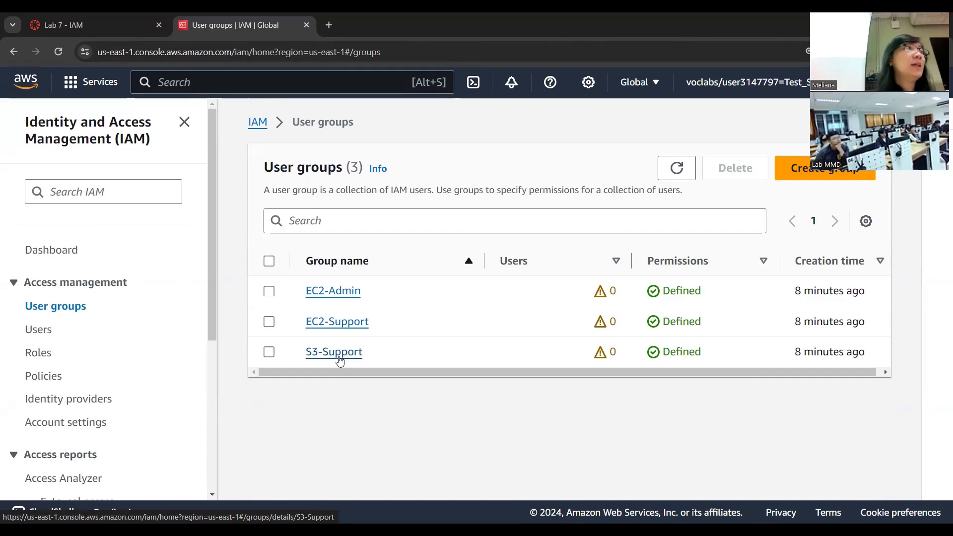
{"action": "left_click", "coordinate": [334, 323]}
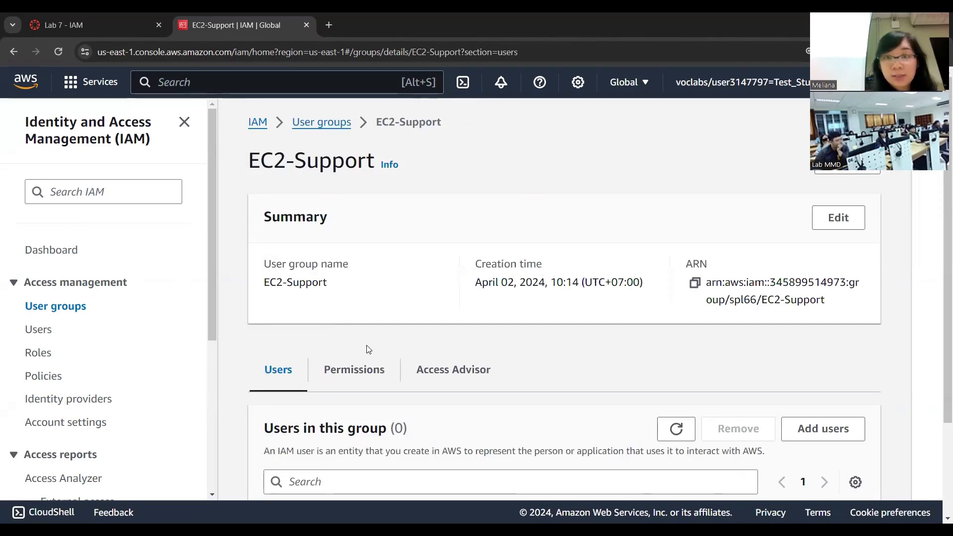
{"action": "left_click", "coordinate": [354, 370]}
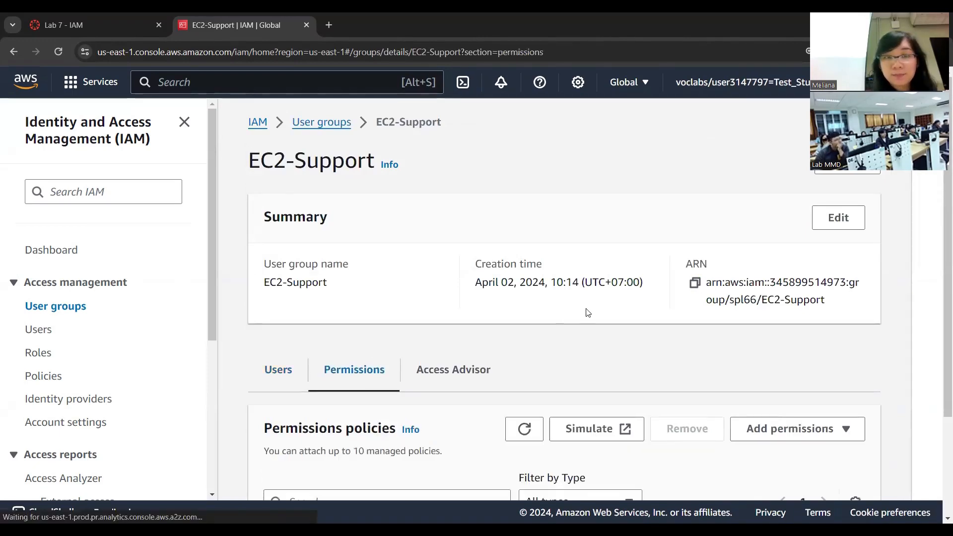
{"action": "scroll", "coordinate": [576, 313], "scroll_direction": "down", "scroll_amount": 2}
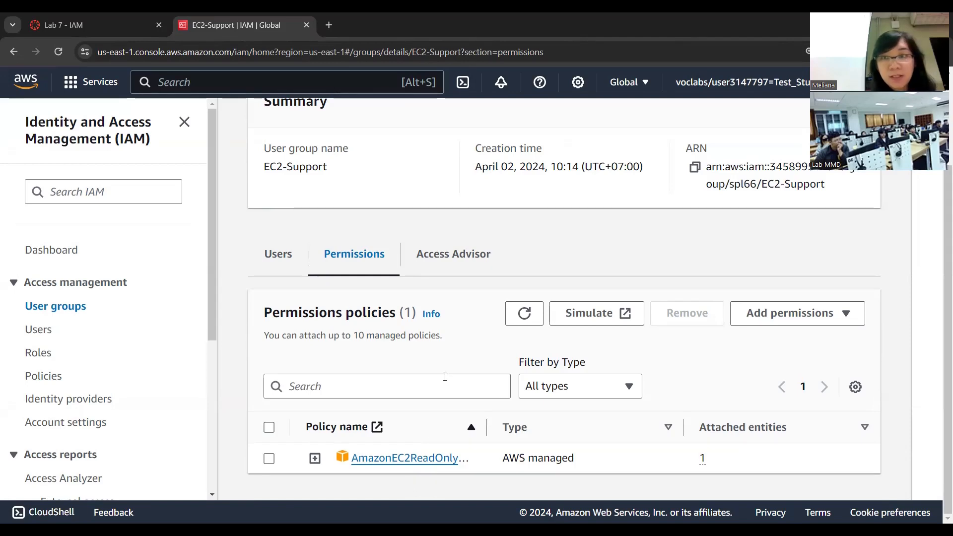
{"action": "left_click", "coordinate": [314, 467]}
{"action": "scroll", "coordinate": [474, 377], "scroll_direction": "down", "scroll_amount": 3}
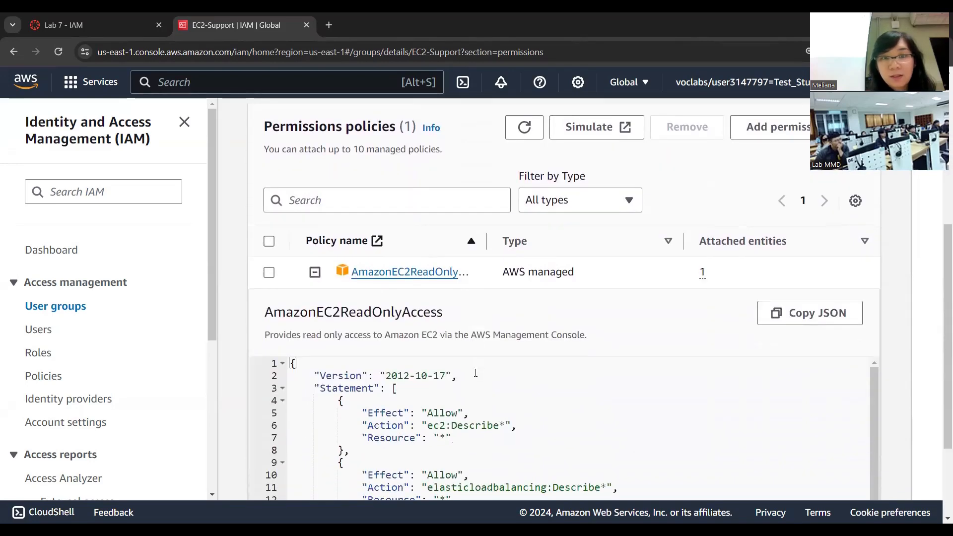
{"action": "scroll", "coordinate": [476, 373], "scroll_direction": "down", "scroll_amount": 3}
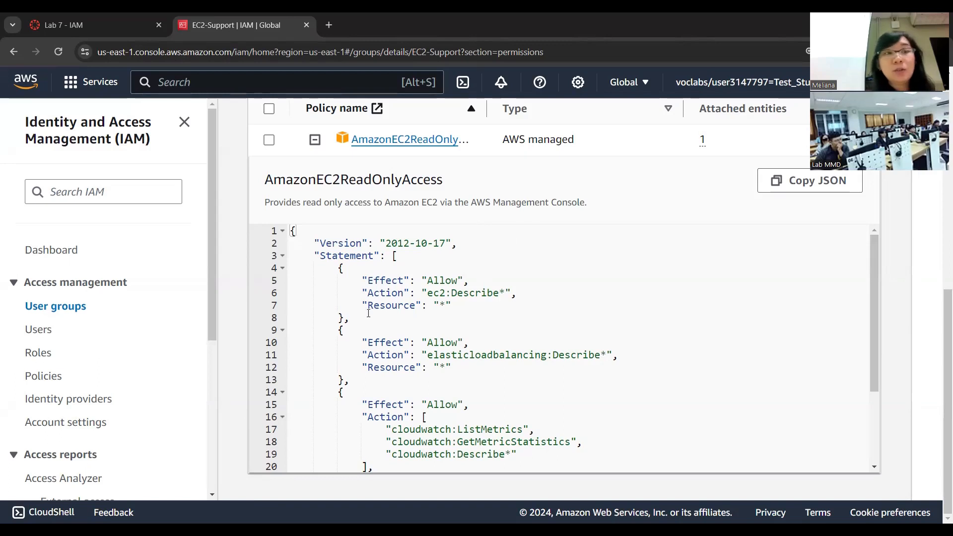
{"action": "scroll", "coordinate": [404, 267], "scroll_direction": "up", "scroll_amount": 9}
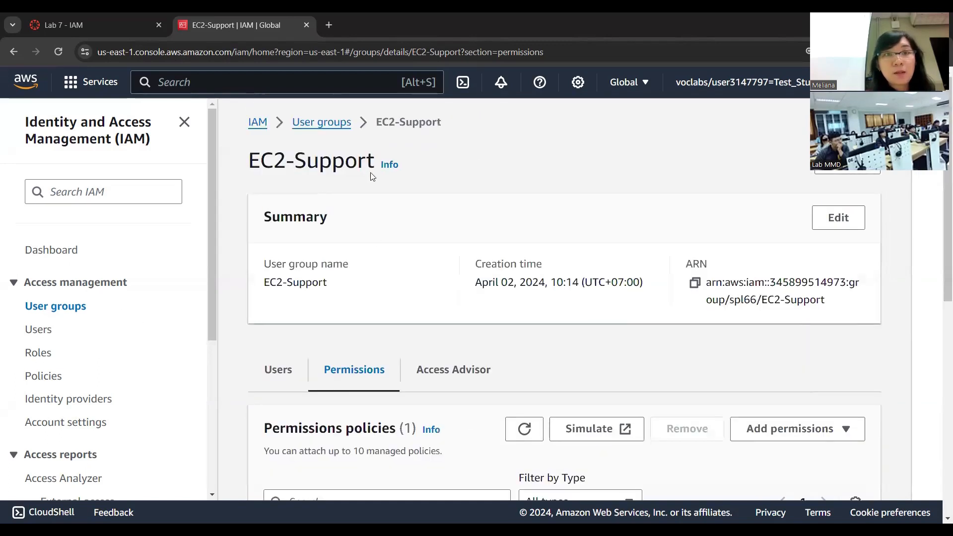
Step: Open the S3-Support user group's permissions and expand the AmazonS3ReadOnlyAccess policy to read its JSON statements
{"action": "left_click", "coordinate": [335, 124]}
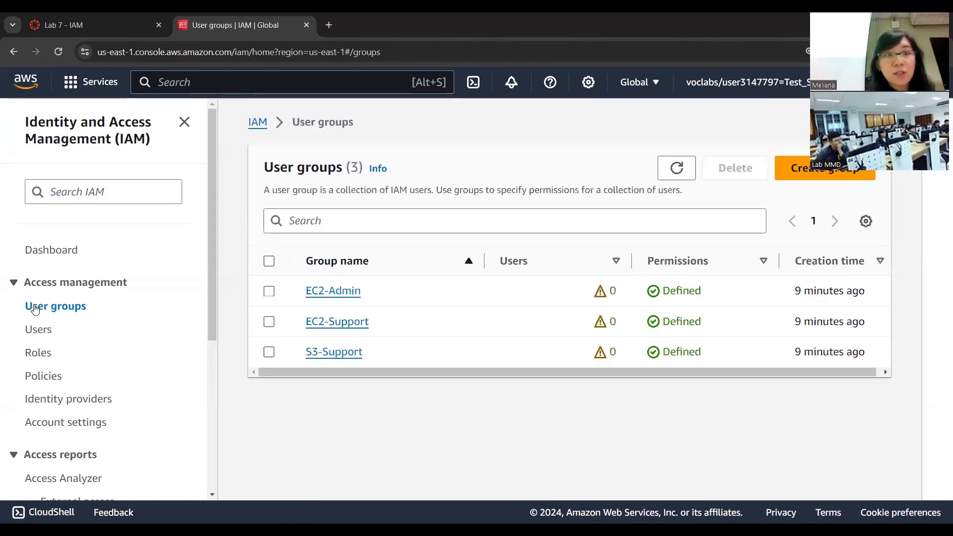
{"action": "left_click", "coordinate": [334, 352]}
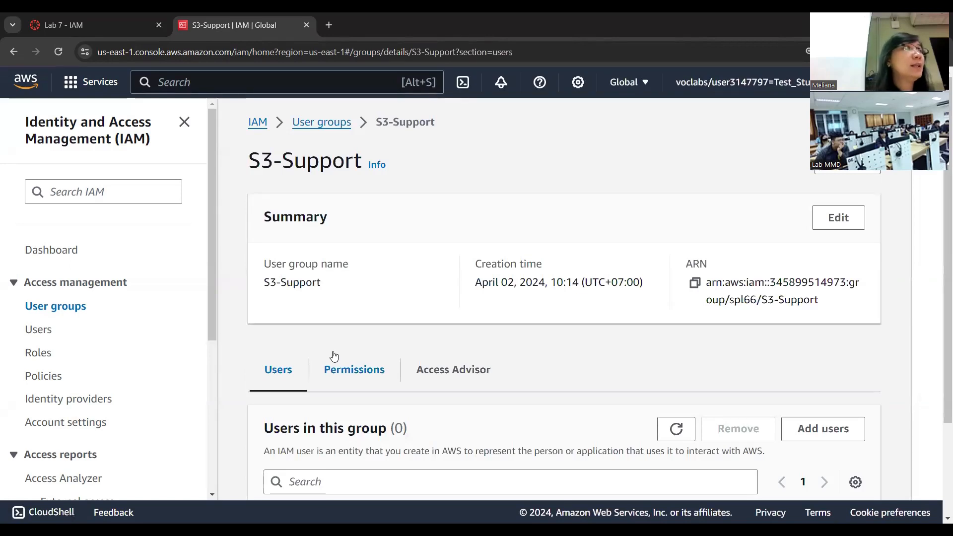
{"action": "left_click", "coordinate": [361, 376]}
{"action": "scroll", "coordinate": [469, 372], "scroll_direction": "down", "scroll_amount": 2}
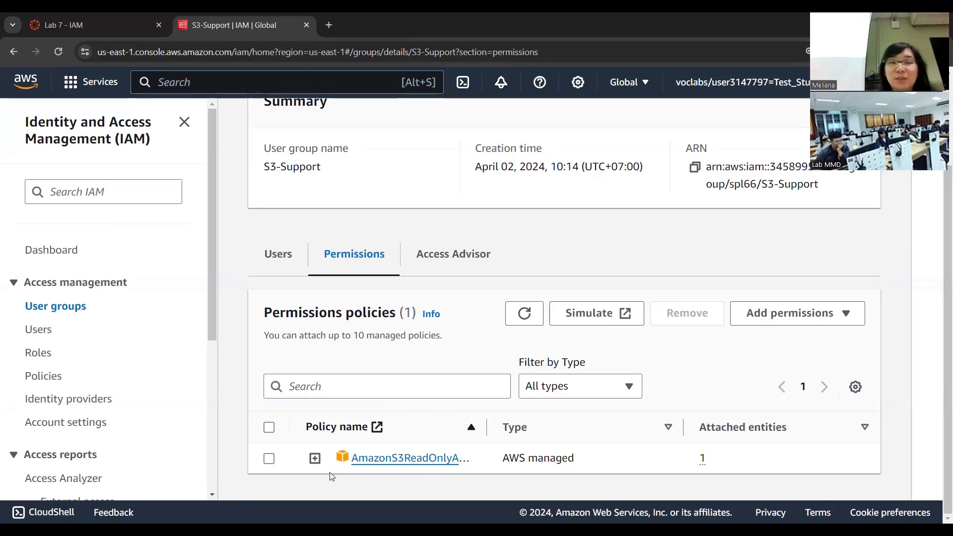
{"action": "left_click", "coordinate": [315, 459]}
{"action": "scroll", "coordinate": [466, 329], "scroll_direction": "down", "scroll_amount": 5}
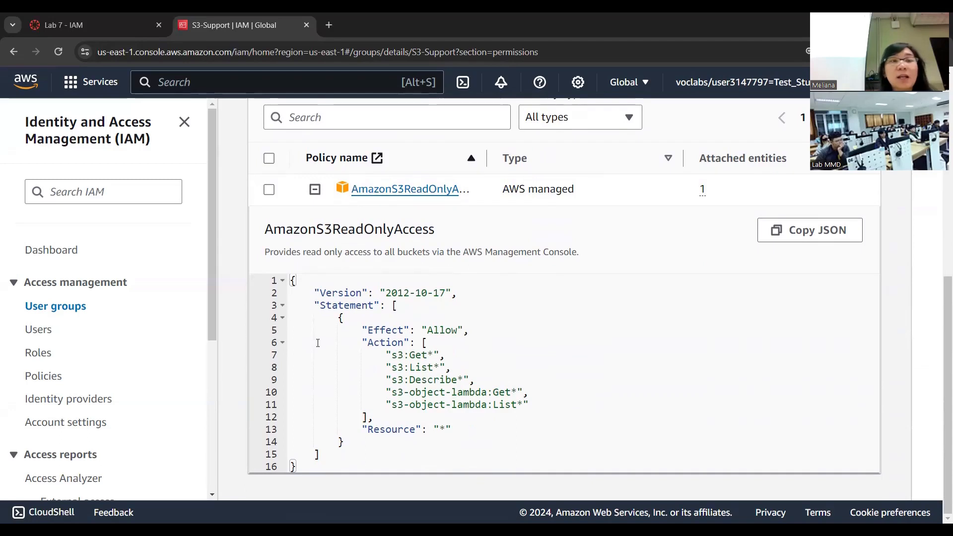
{"action": "scroll", "coordinate": [325, 232], "scroll_direction": "up", "scroll_amount": 8}
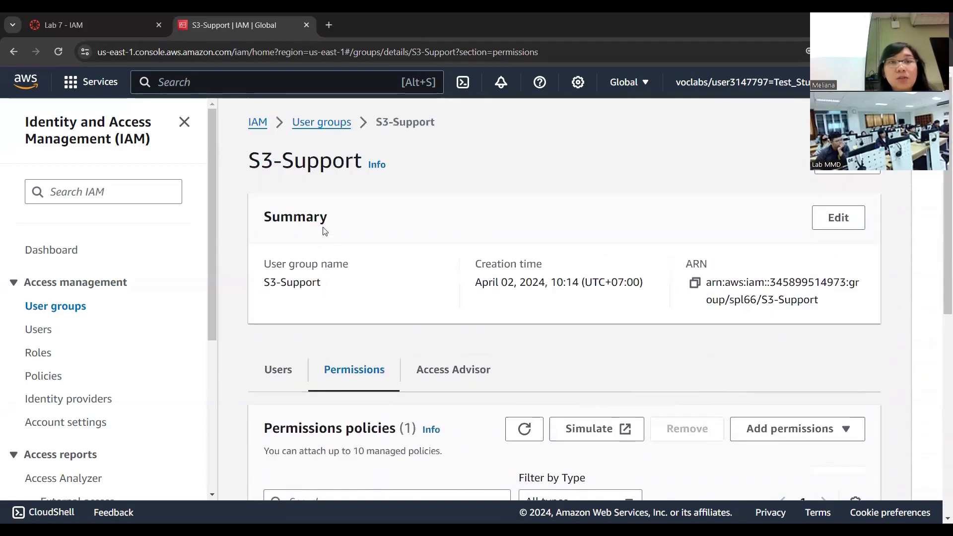
Step: Open the EC2-Admin user group's permissions and expand the EC2-Admin-Policy inline policy to read its JSON statements
{"action": "left_click", "coordinate": [322, 122]}
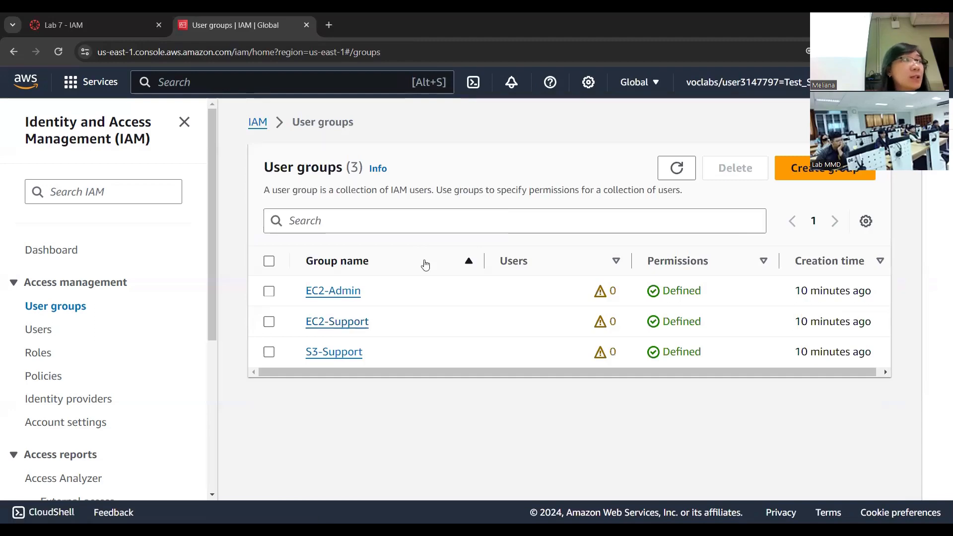
{"action": "left_click", "coordinate": [312, 296]}
{"action": "scroll", "coordinate": [509, 336], "scroll_direction": "down", "scroll_amount": 1}
{"action": "scroll", "coordinate": [509, 337], "scroll_direction": "down", "scroll_amount": 2}
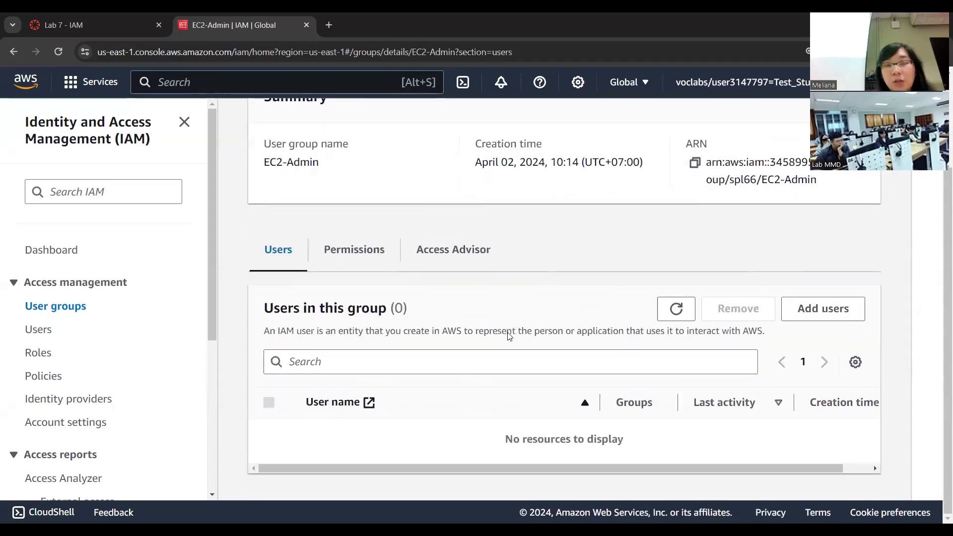
{"action": "left_click", "coordinate": [336, 251]}
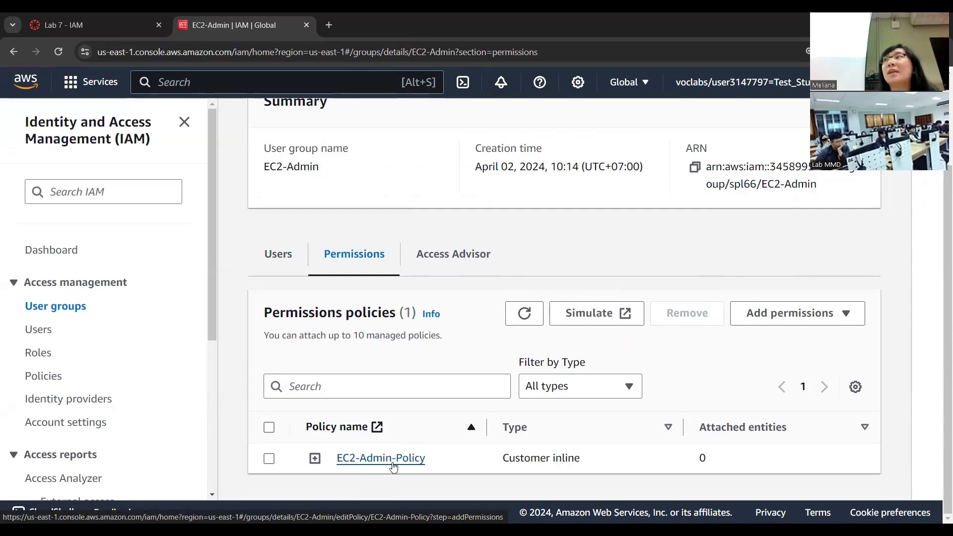
{"action": "left_click", "coordinate": [315, 459]}
{"action": "scroll", "coordinate": [566, 333], "scroll_direction": "down", "scroll_amount": 5}
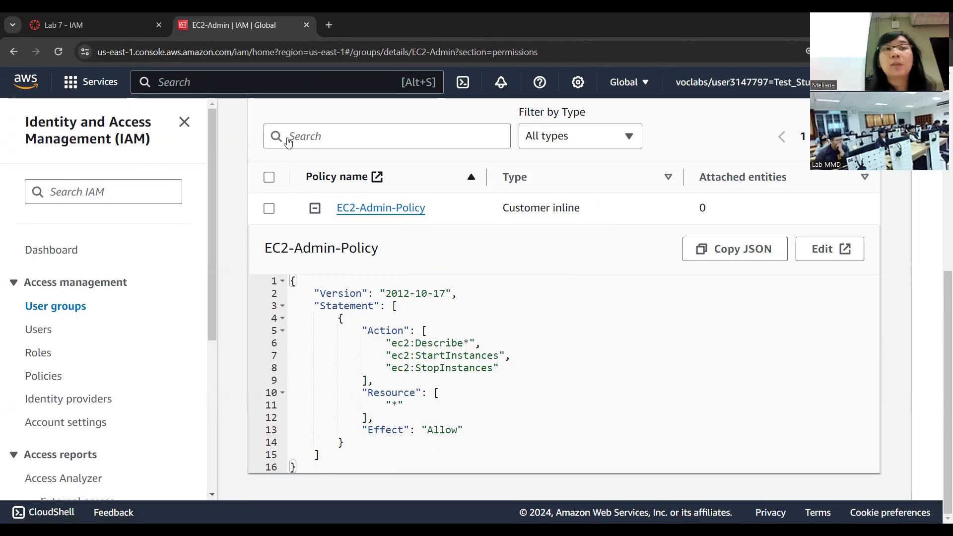
Step: Switch to the Lab 7 - IAM instructions and read the business scenario table and the Task 2 steps for adding users to groups
{"action": "left_click", "coordinate": [73, 26]}
{"action": "scroll", "coordinate": [429, 292], "scroll_direction": "down", "scroll_amount": 12}
{"action": "scroll", "coordinate": [429, 292], "scroll_direction": "down", "scroll_amount": 6}
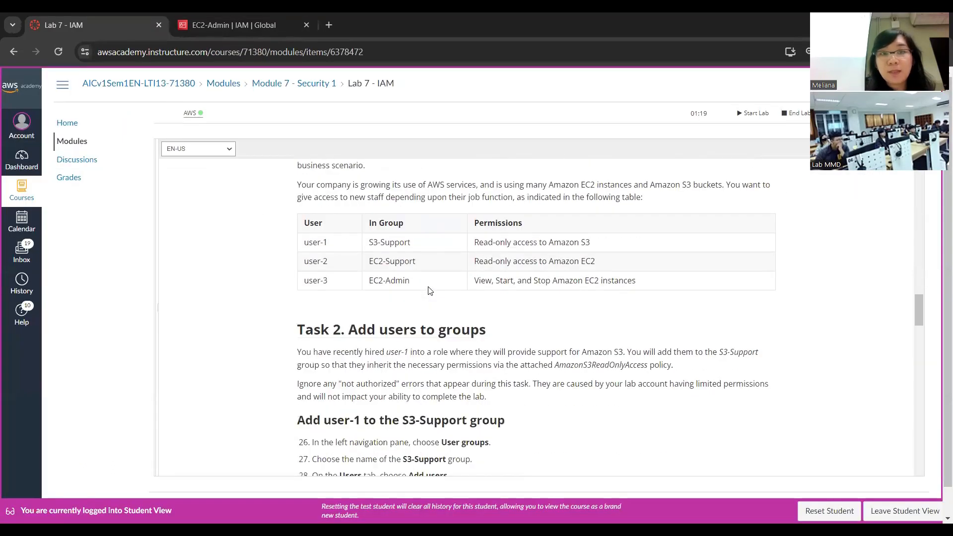
{"action": "scroll", "coordinate": [430, 291], "scroll_direction": "up", "scroll_amount": 1}
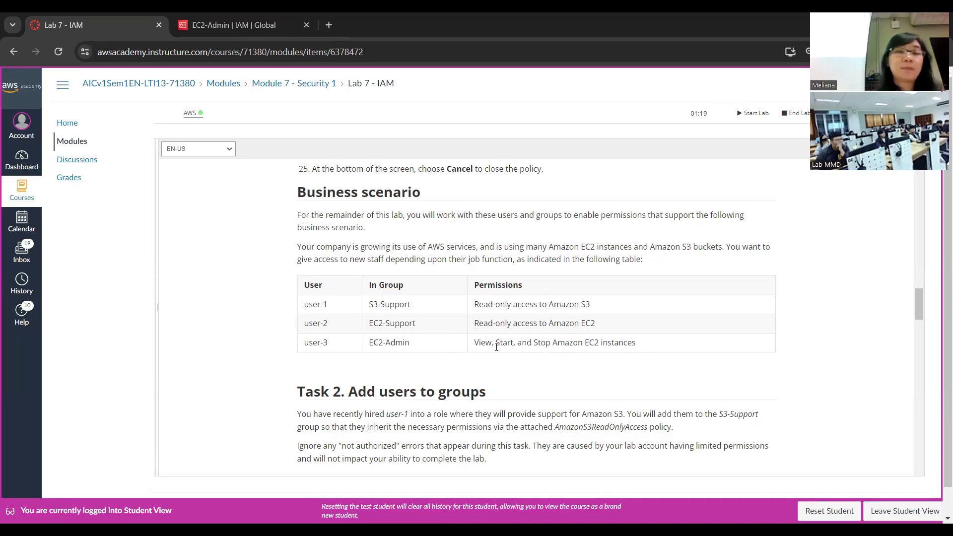
{"action": "scroll", "coordinate": [496, 347], "scroll_direction": "down", "scroll_amount": 2}
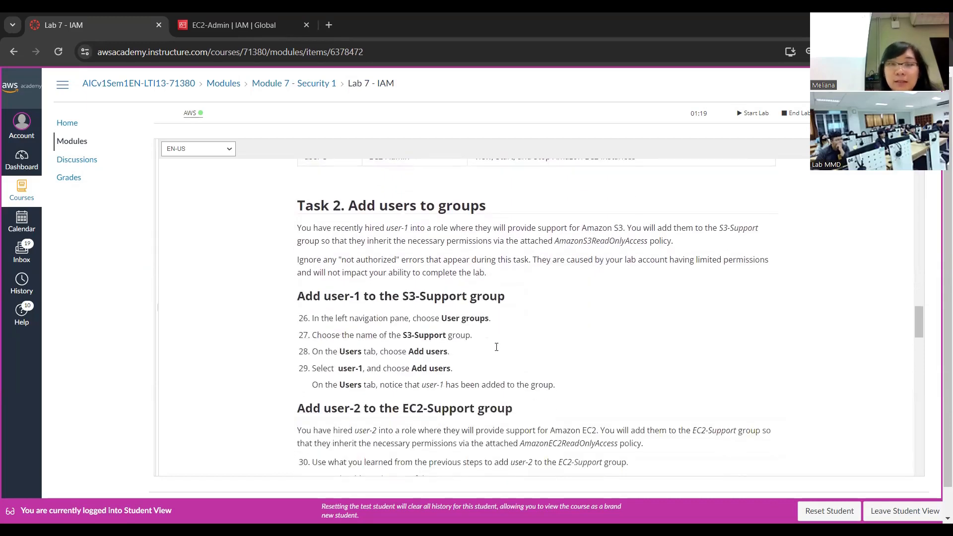
{"action": "scroll", "coordinate": [496, 346], "scroll_direction": "down", "scroll_amount": 3}
Step: Return to the IAM console, add user-1 to the S3-Support user group and check the group's user list
{"action": "left_click", "coordinate": [191, 22]}
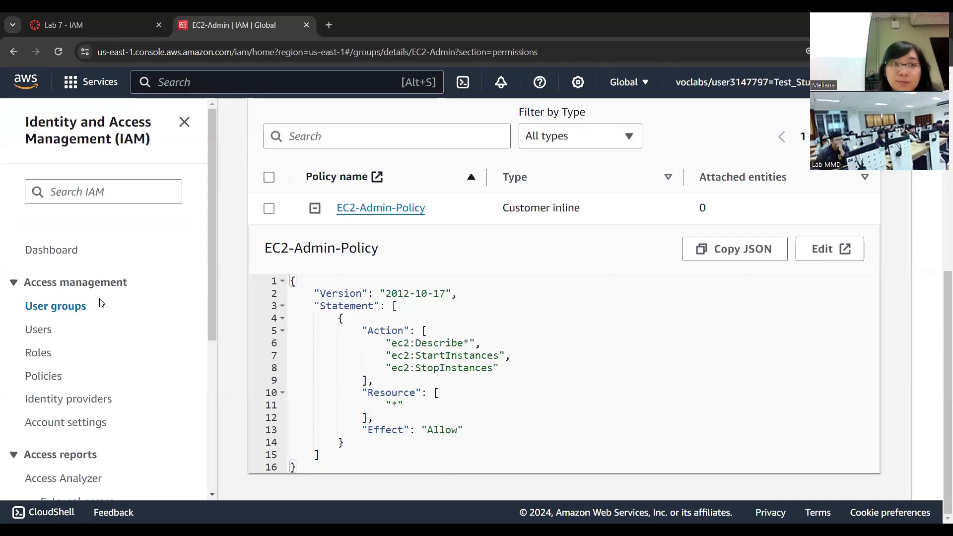
{"action": "left_click", "coordinate": [70, 307]}
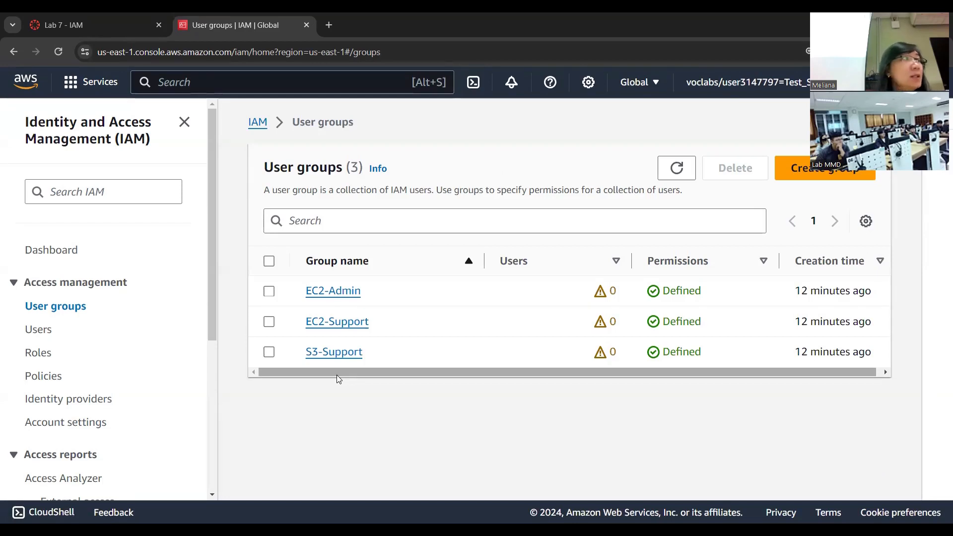
{"action": "left_click", "coordinate": [324, 354]}
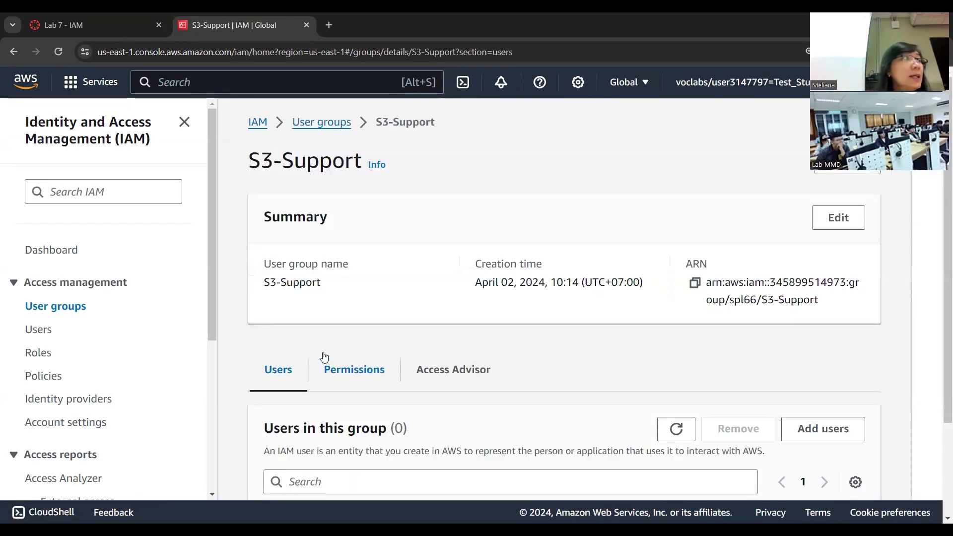
{"action": "scroll", "coordinate": [532, 363], "scroll_direction": "down", "scroll_amount": 2}
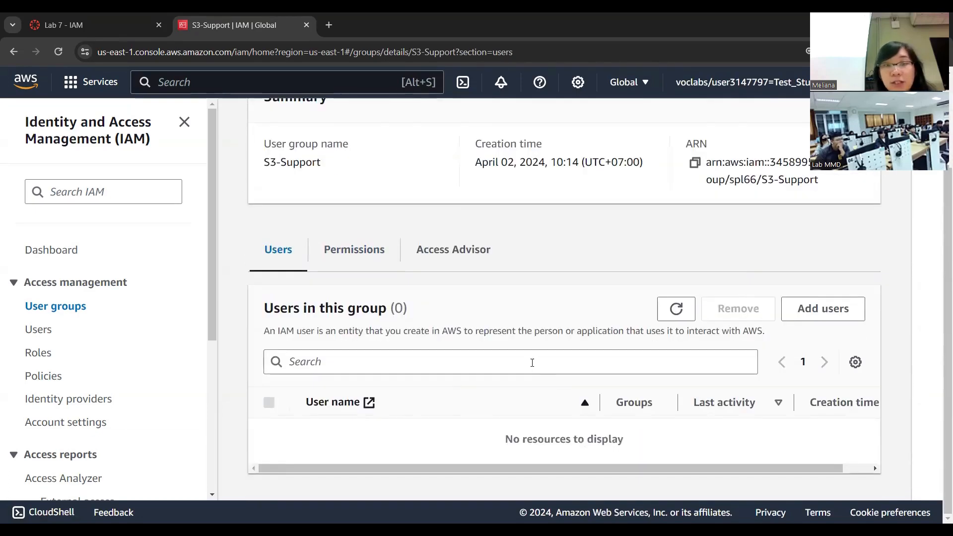
{"action": "left_click", "coordinate": [829, 309]}
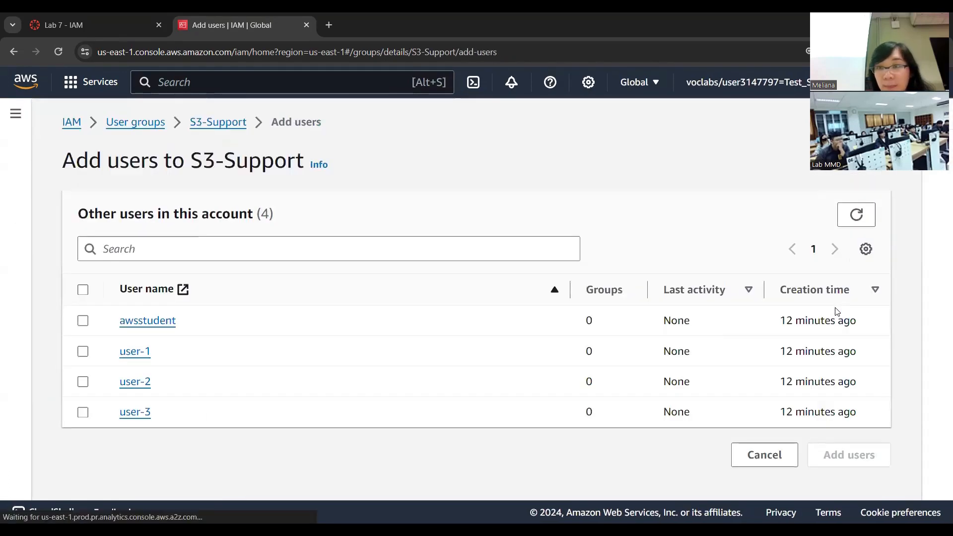
{"action": "left_click", "coordinate": [83, 352]}
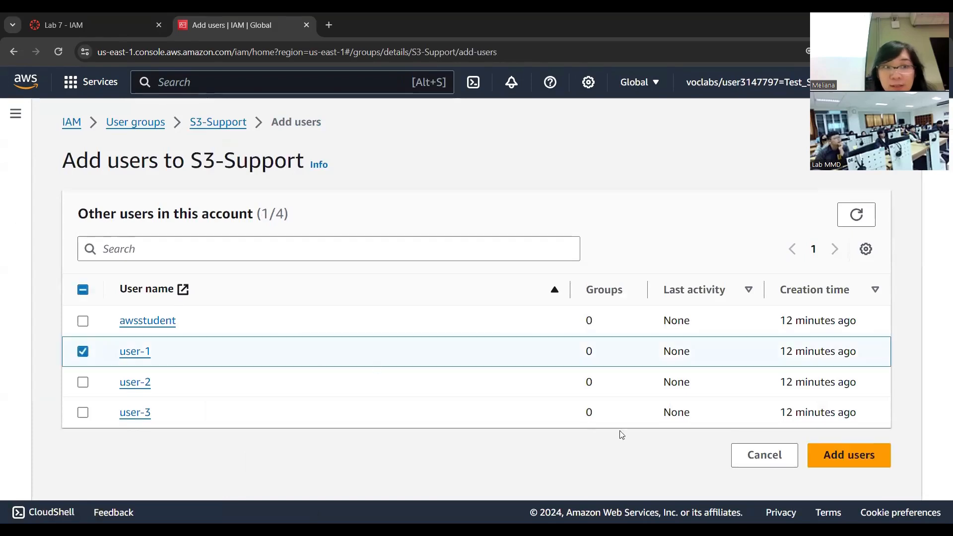
{"action": "left_click", "coordinate": [838, 459]}
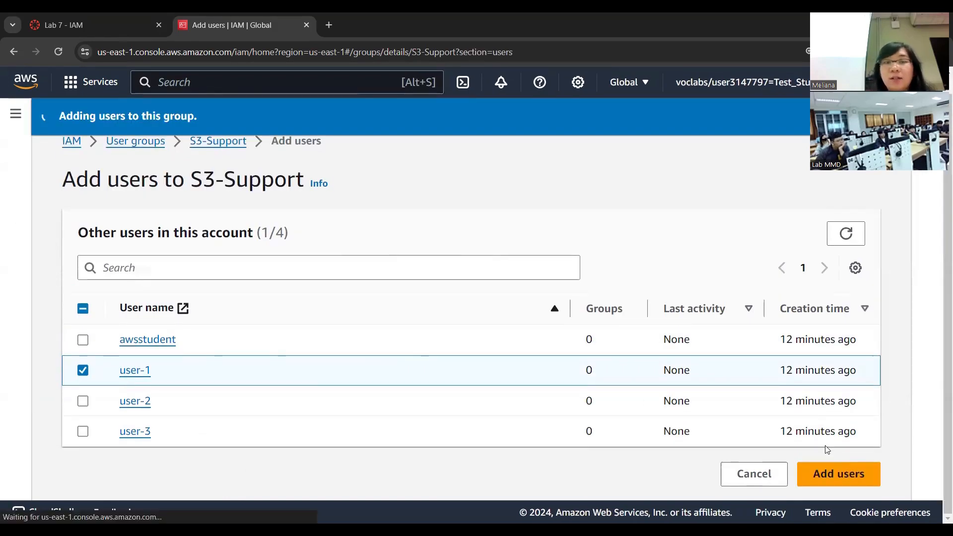
{"action": "scroll", "coordinate": [607, 316], "scroll_direction": "down", "scroll_amount": 2}
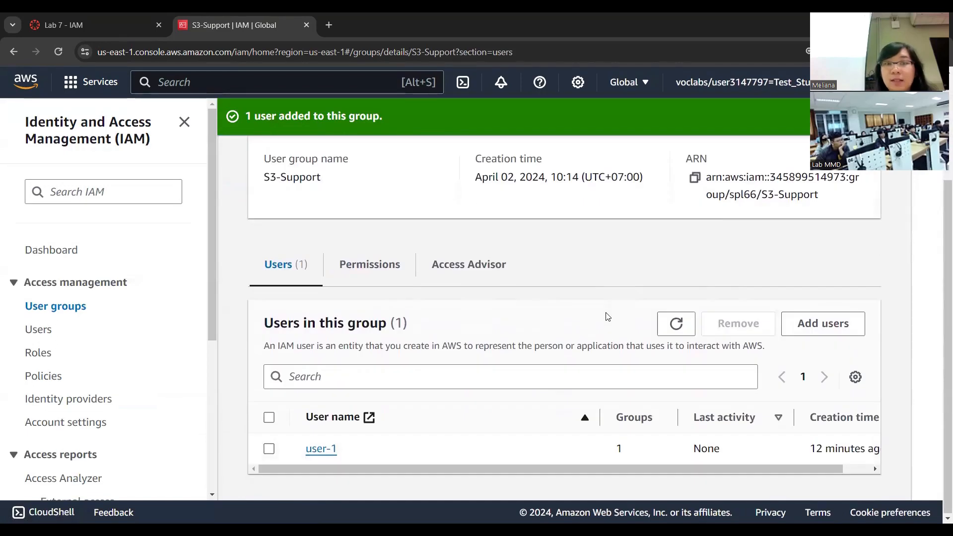
{"action": "scroll", "coordinate": [608, 316], "scroll_direction": "up", "scroll_amount": 3}
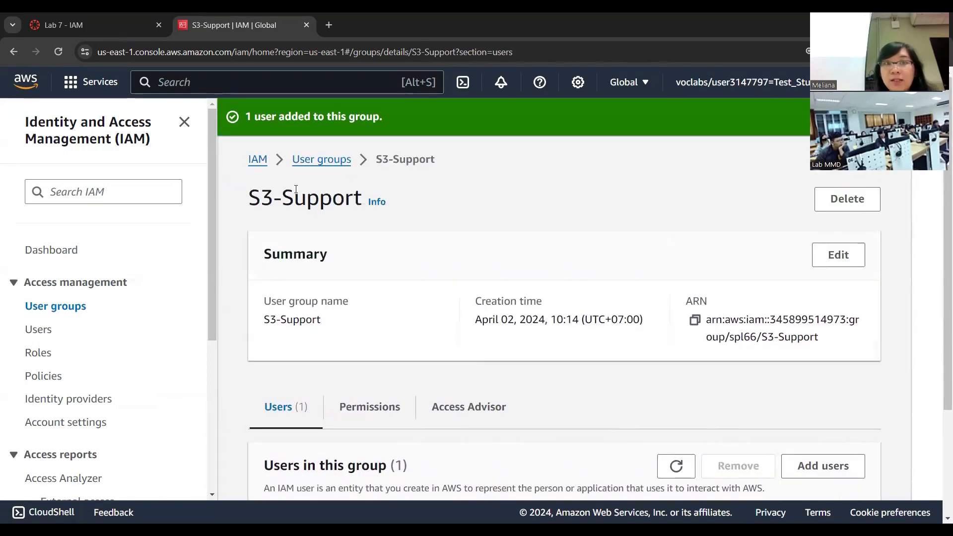
{"action": "scroll", "coordinate": [309, 226], "scroll_direction": "down", "scroll_amount": 3}
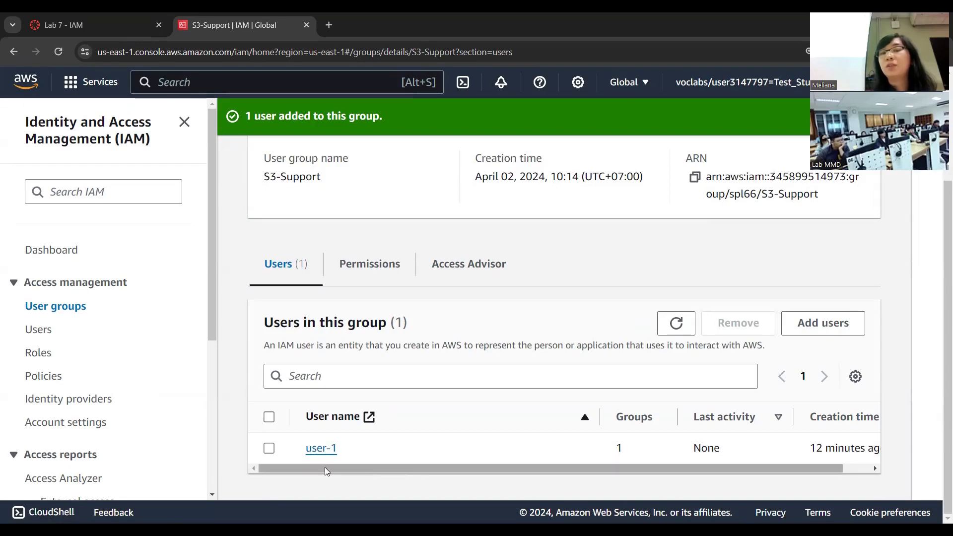
{"action": "scroll", "coordinate": [273, 234], "scroll_direction": "up", "scroll_amount": 2}
{"action": "scroll", "coordinate": [389, 343], "scroll_direction": "down", "scroll_amount": 2}
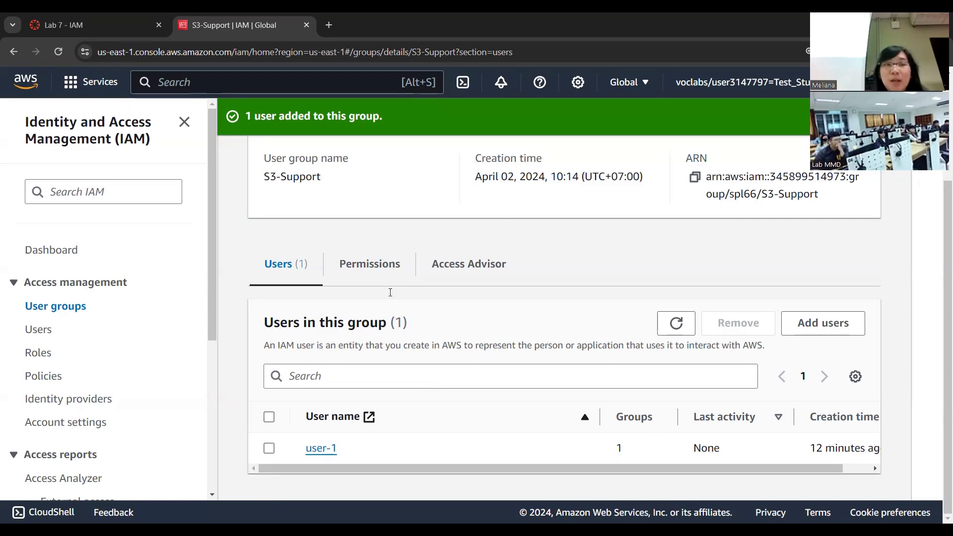
Step: Add user-2 to the EC2-Support user group and check the group's user list
{"action": "scroll", "coordinate": [323, 268], "scroll_direction": "up", "scroll_amount": 3}
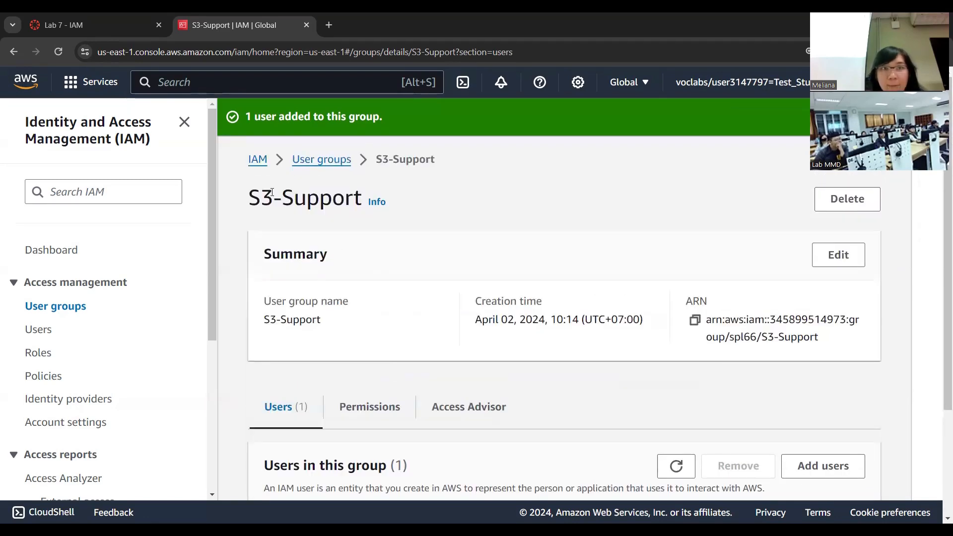
{"action": "left_click", "coordinate": [310, 159]}
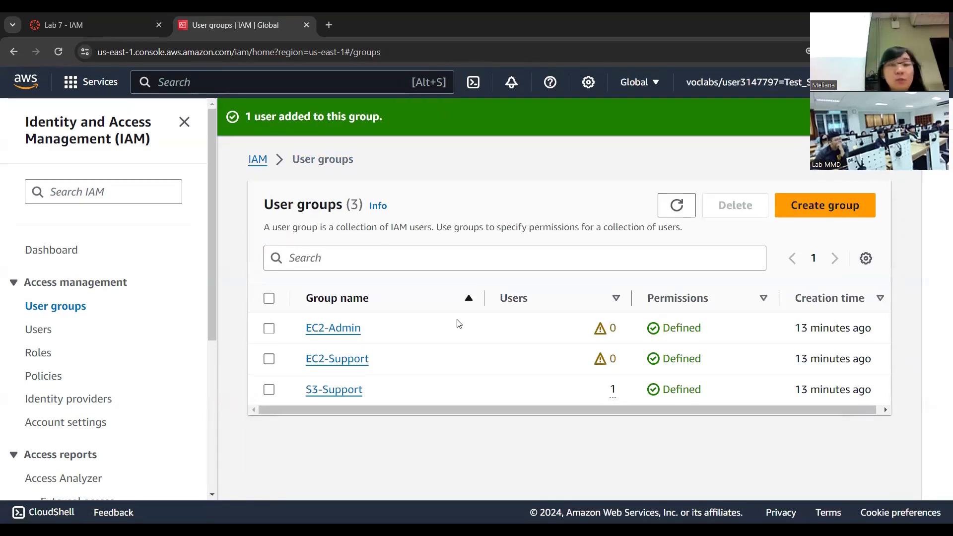
{"action": "left_click", "coordinate": [351, 362]}
{"action": "scroll", "coordinate": [603, 347], "scroll_direction": "down", "scroll_amount": 2}
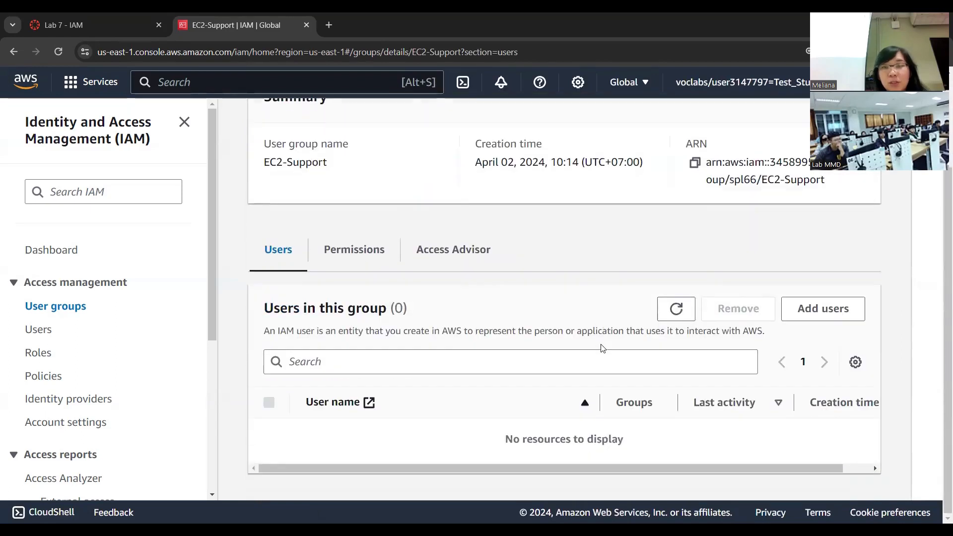
{"action": "left_click", "coordinate": [842, 310]}
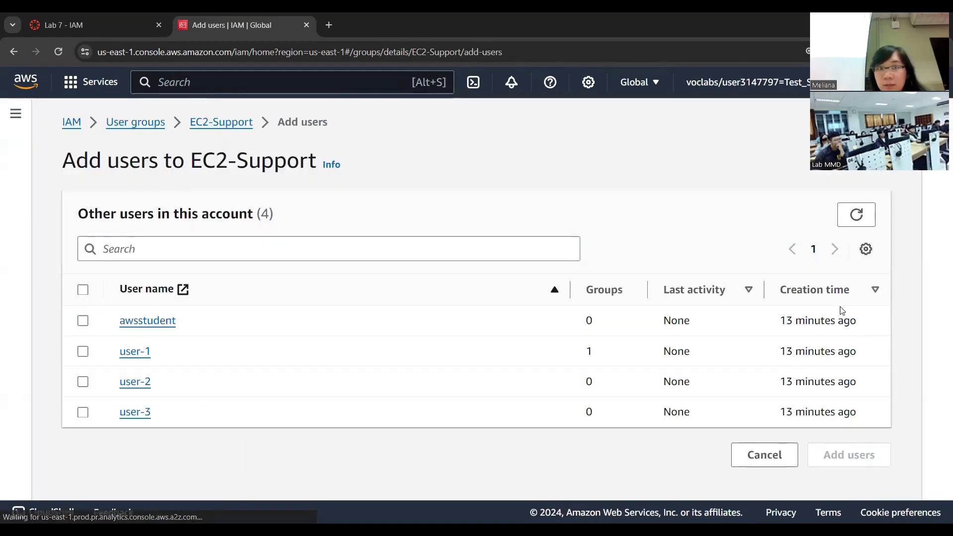
{"action": "left_click", "coordinate": [84, 384]}
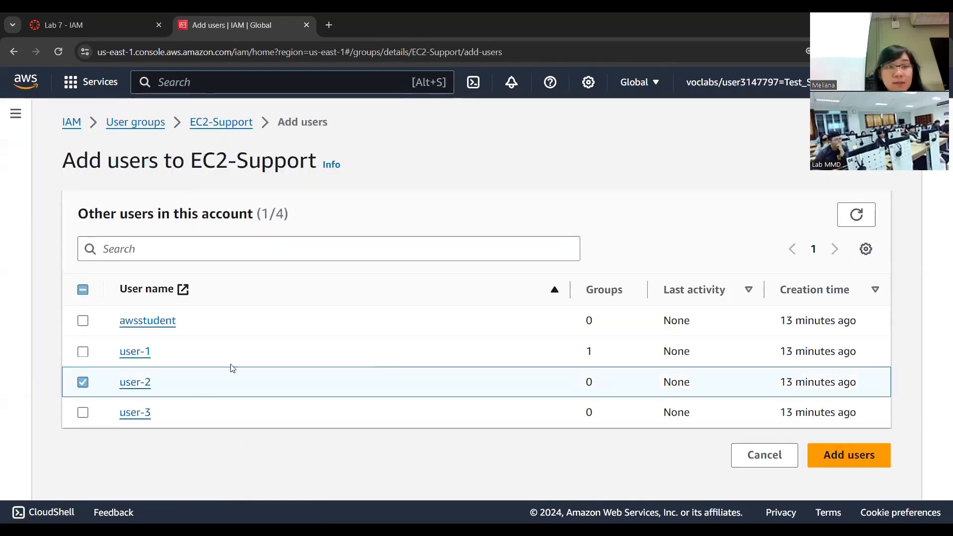
{"action": "left_click", "coordinate": [850, 462]}
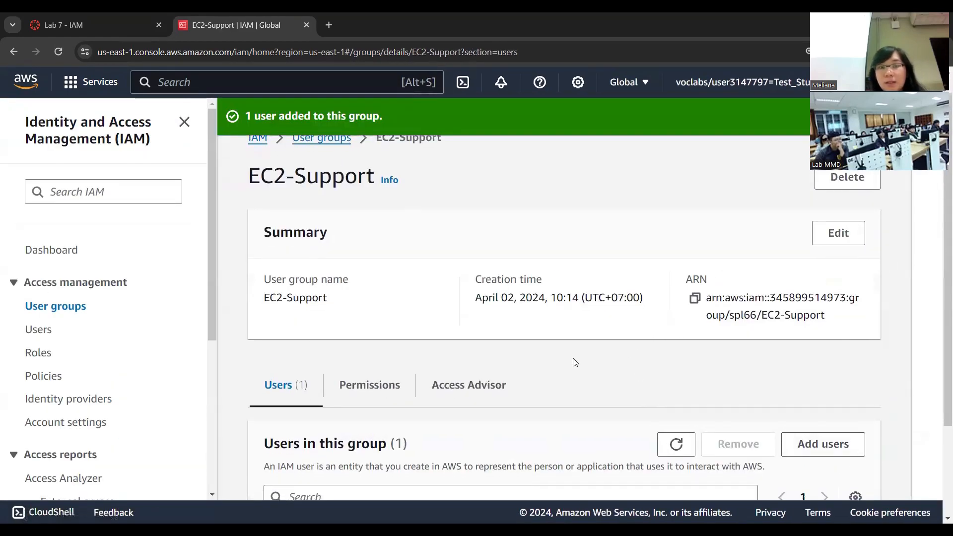
{"action": "scroll", "coordinate": [575, 362], "scroll_direction": "down", "scroll_amount": 3}
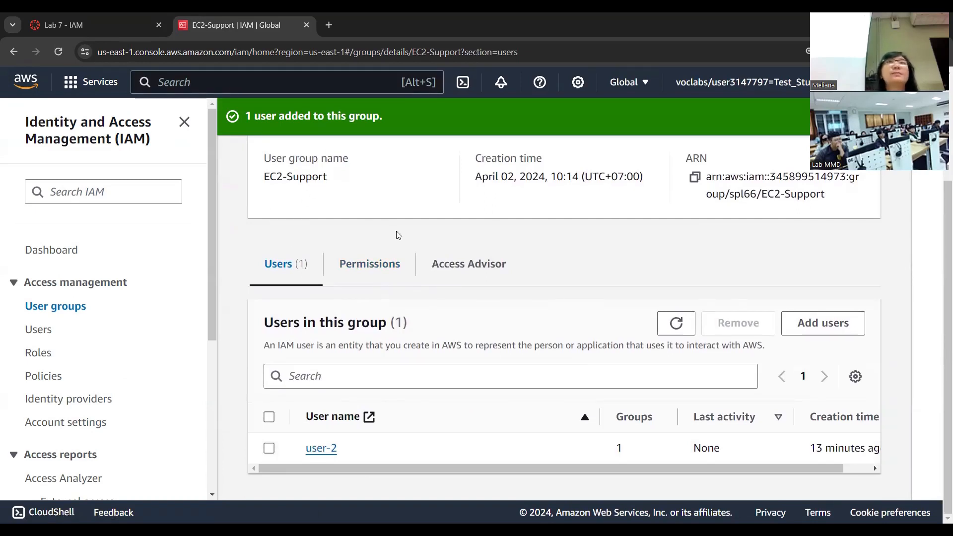
Step: Add user-3 to the EC2-Admin user group and check the group's user list
{"action": "scroll", "coordinate": [440, 292], "scroll_direction": "up", "scroll_amount": 3}
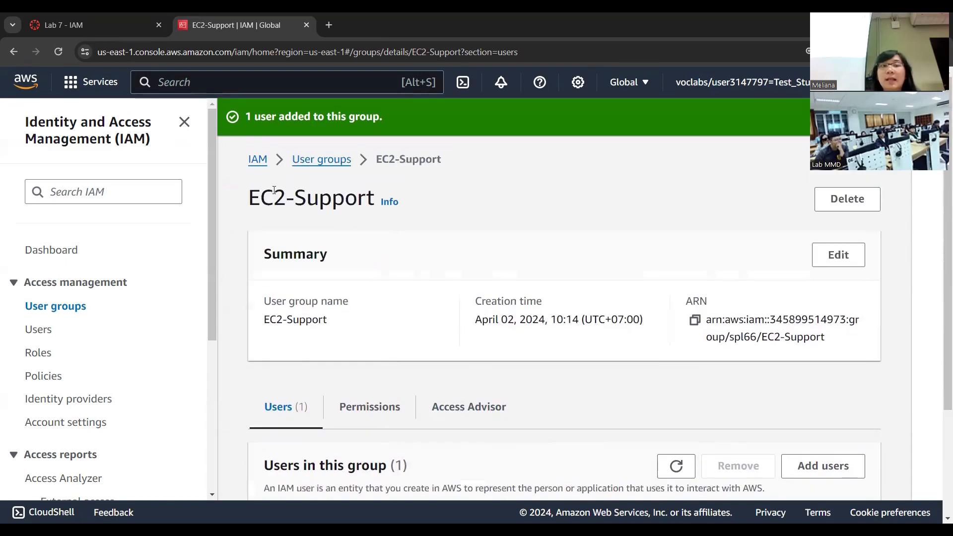
{"action": "left_click", "coordinate": [313, 160]}
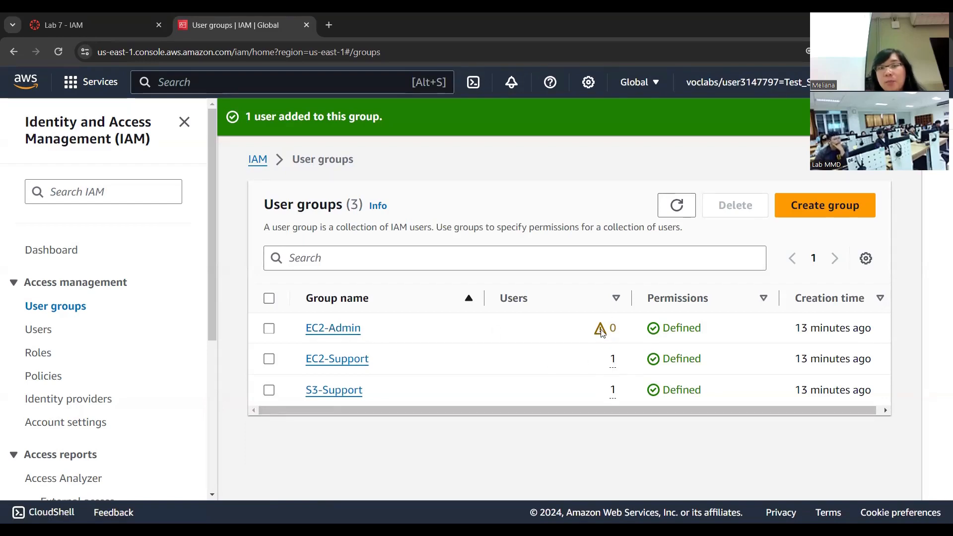
{"action": "left_click", "coordinate": [332, 330]}
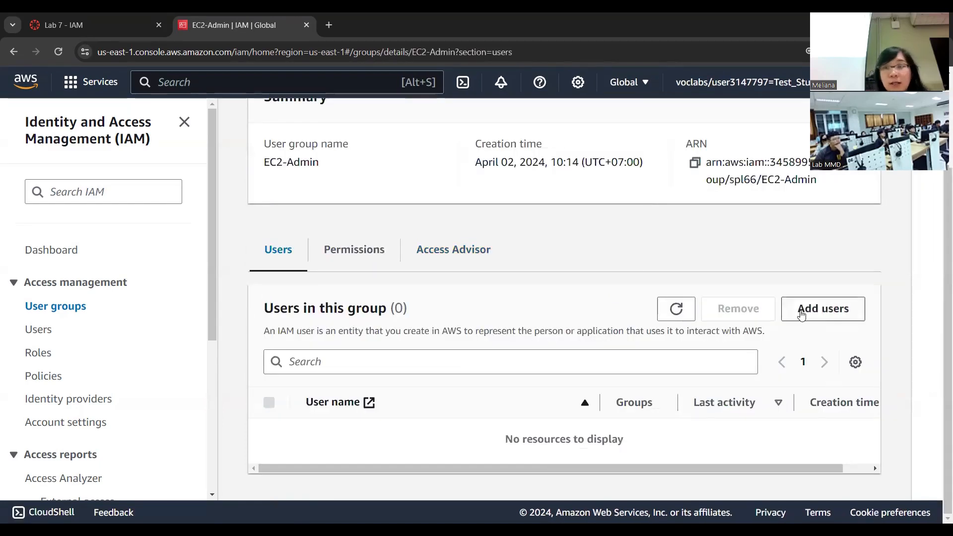
{"action": "left_click", "coordinate": [802, 312]}
{"action": "left_click", "coordinate": [83, 413]}
{"action": "left_click", "coordinate": [845, 455]}
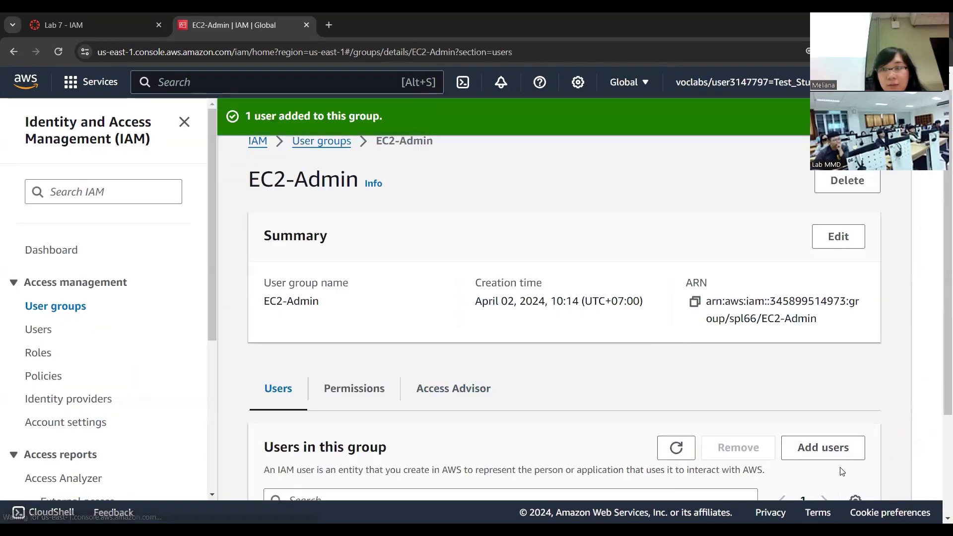
{"action": "scroll", "coordinate": [627, 343], "scroll_direction": "down", "scroll_amount": 2}
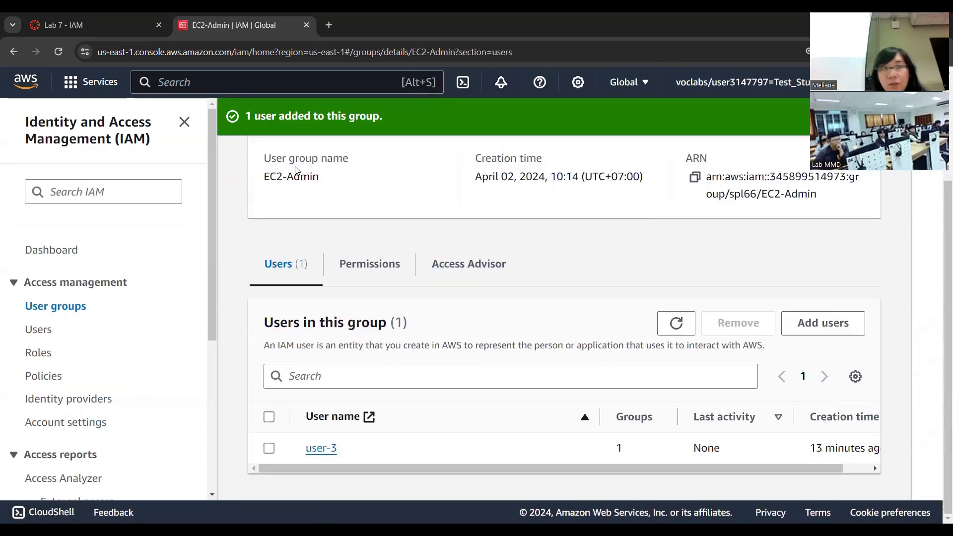
Step: Switch to the lab instructions and review the business scenario table of users, groups and permissions
{"action": "left_click", "coordinate": [93, 19]}
{"action": "scroll", "coordinate": [544, 321], "scroll_direction": "up", "scroll_amount": 8}
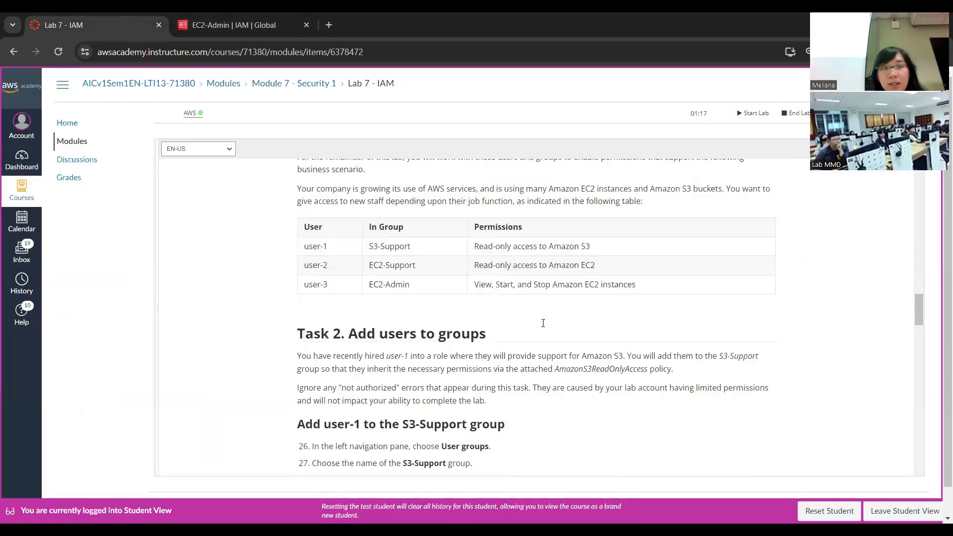
{"action": "scroll", "coordinate": [542, 328], "scroll_direction": "down", "scroll_amount": 3}
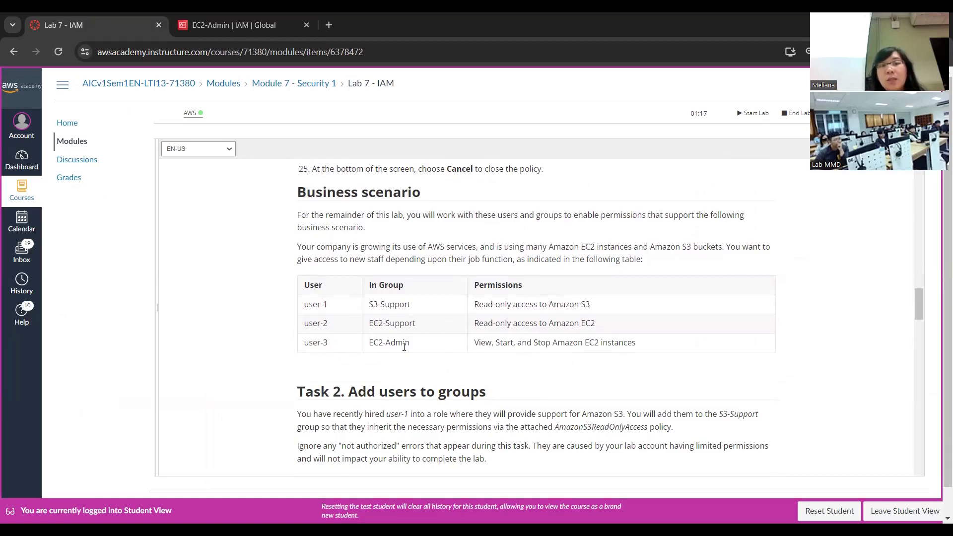
Step: Return to the IAM console, open the list of users and show the group memberships of user-1
{"action": "left_click", "coordinate": [233, 25]}
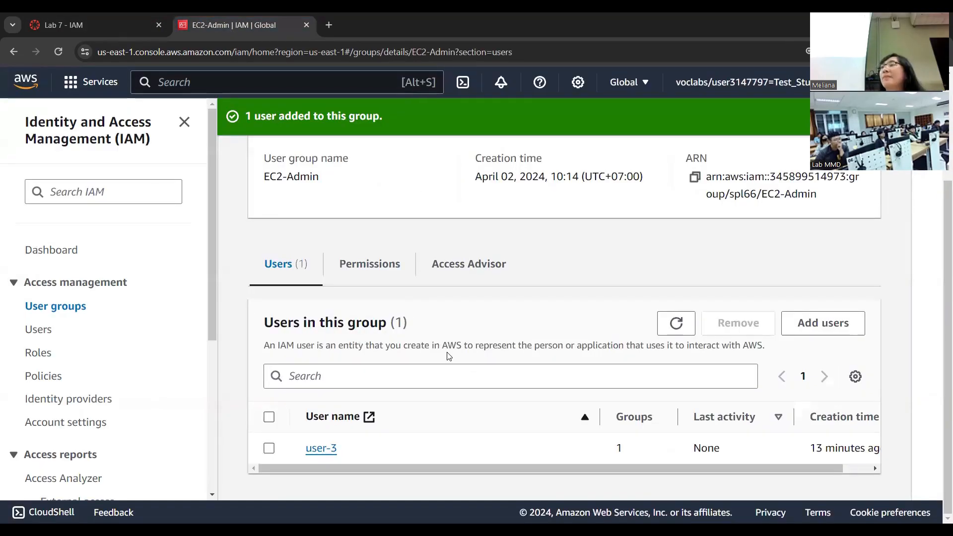
{"action": "left_click", "coordinate": [36, 336]}
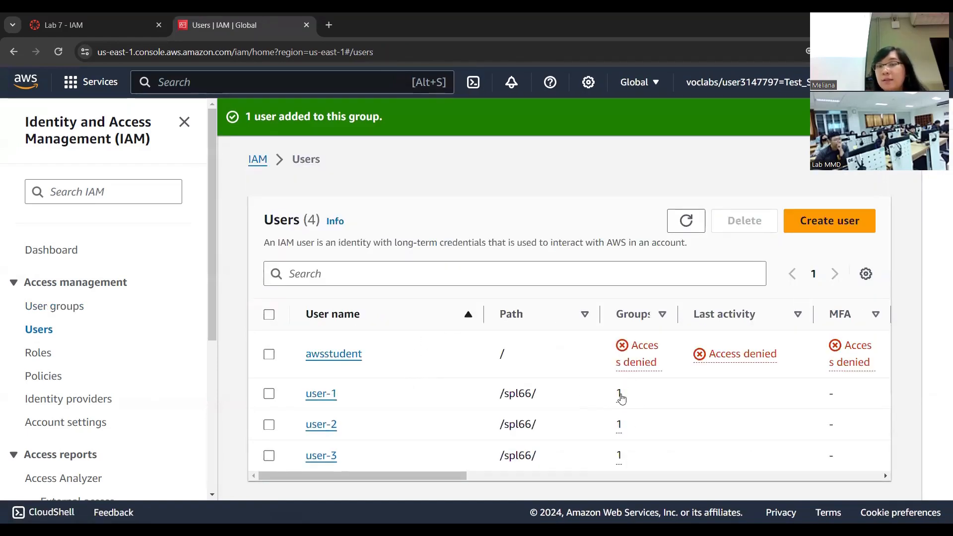
{"action": "left_click", "coordinate": [619, 394]}
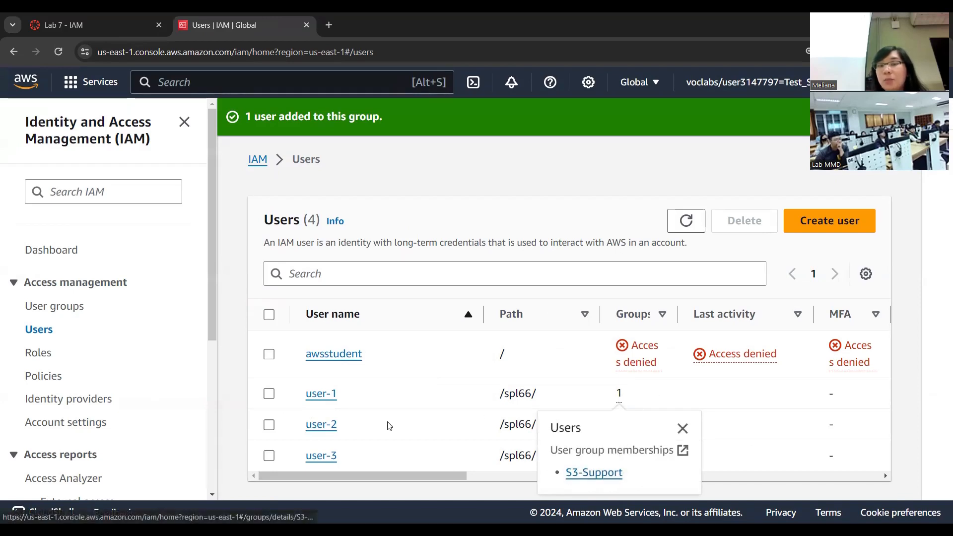
Step: Show the user group memberships of user-2 and user-3 in the users list
{"action": "left_click", "coordinate": [666, 411]}
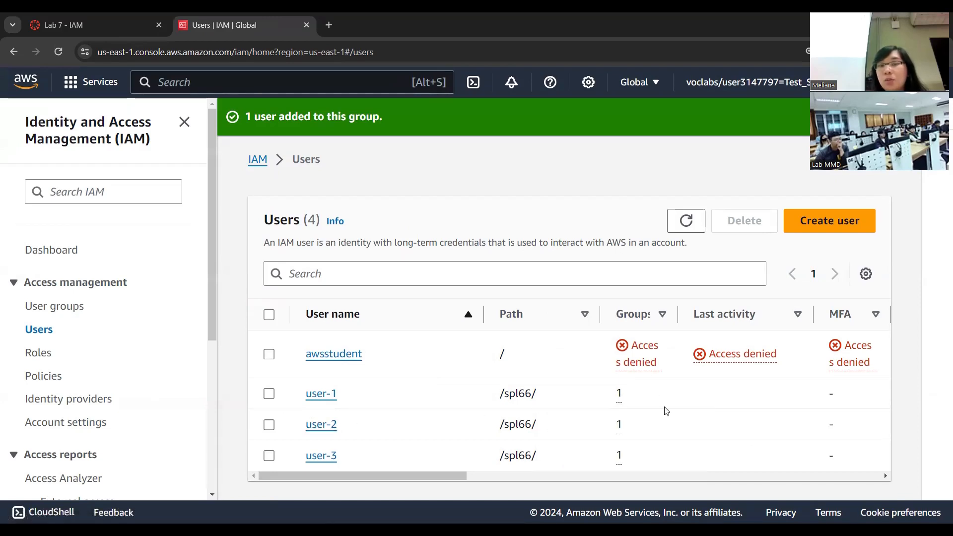
{"action": "left_click", "coordinate": [618, 425]}
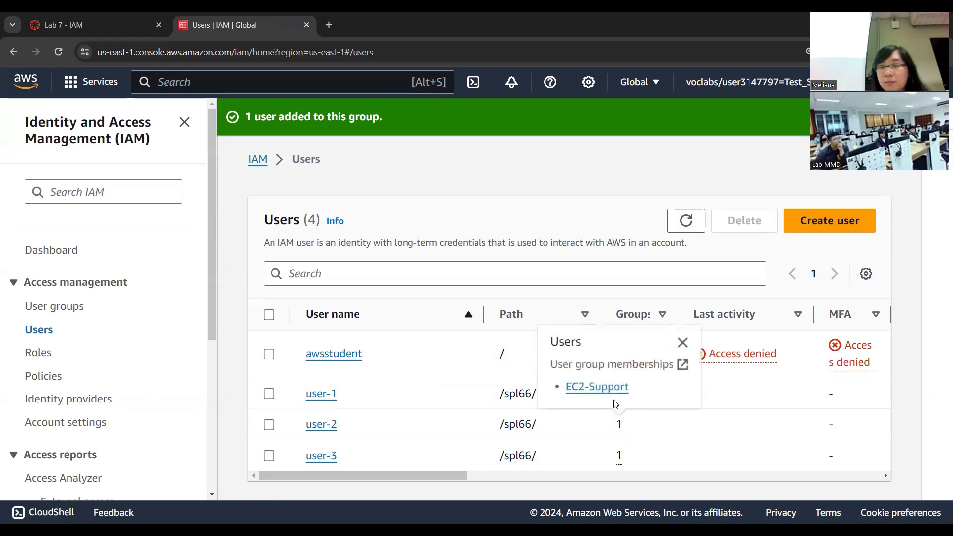
{"action": "left_click", "coordinate": [613, 459]}
{"action": "left_click", "coordinate": [620, 457]}
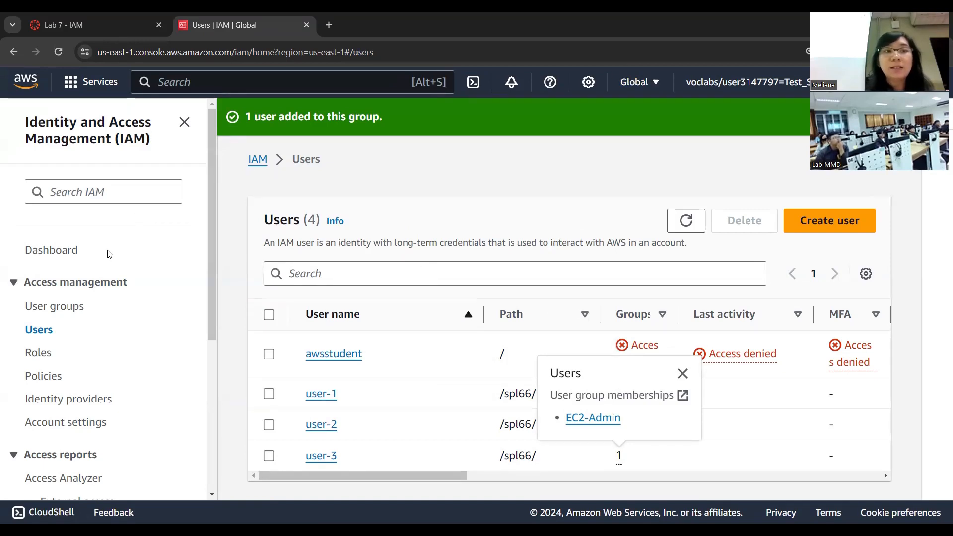
Step: Open the IAM dashboard and copy the sign-in URL for IAM users from the AWS Account details
{"action": "left_click", "coordinate": [70, 255]}
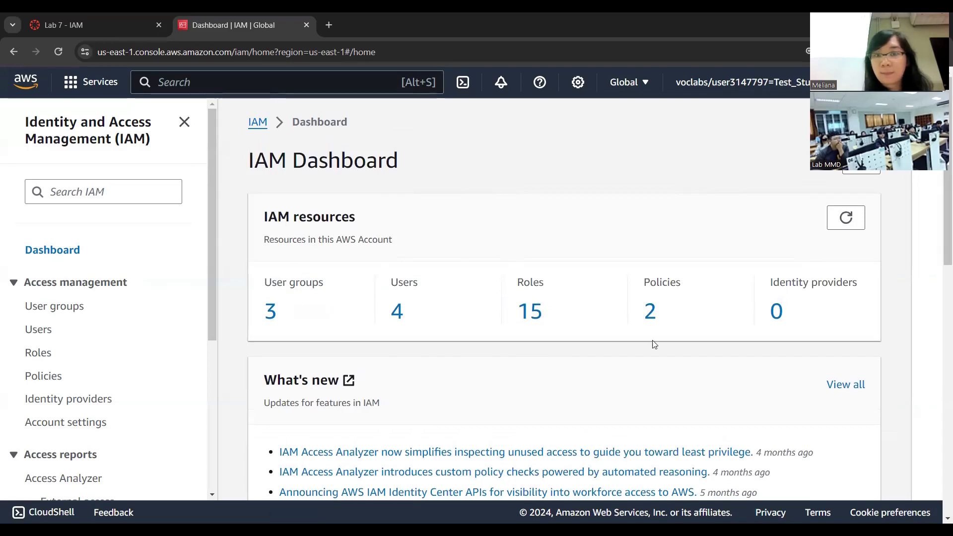
{"action": "scroll", "coordinate": [646, 333], "scroll_direction": "down", "scroll_amount": 10}
{"action": "scroll", "coordinate": [642, 326], "scroll_direction": "up", "scroll_amount": 9}
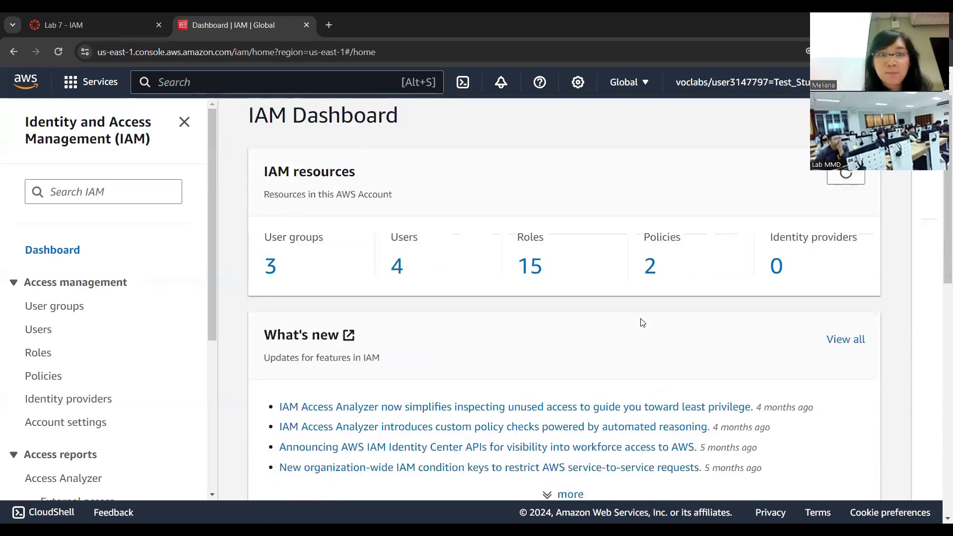
{"action": "scroll", "coordinate": [642, 323], "scroll_direction": "up", "scroll_amount": 1}
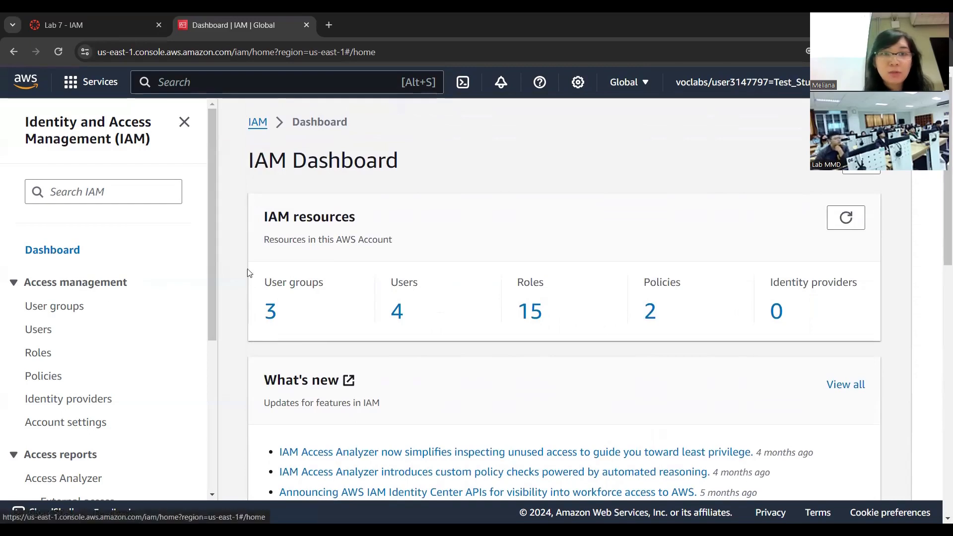
{"action": "scroll", "coordinate": [248, 273], "scroll_direction": "down", "scroll_amount": 8}
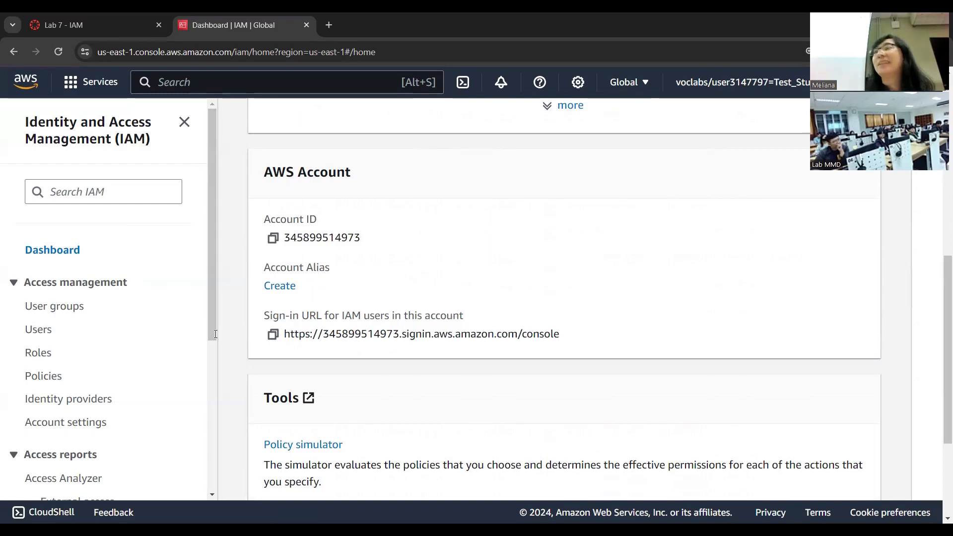
{"action": "left_click", "coordinate": [273, 334]}
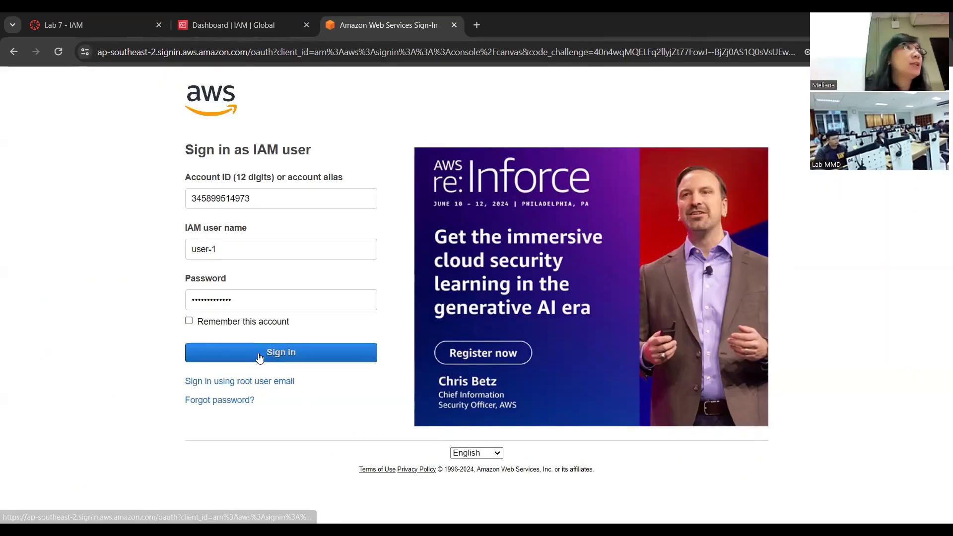
Step: Submit the completed IAM sign-in form for user-1, dismiss the browser's password notice and open the S3 bucket list
{"action": "left_click", "coordinate": [259, 355]}
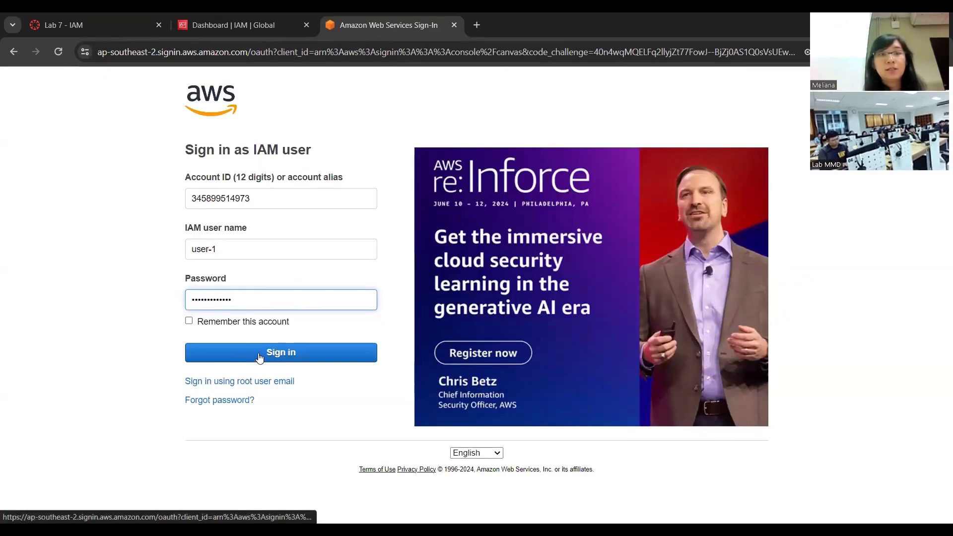
{"action": "left_click", "coordinate": [259, 355]}
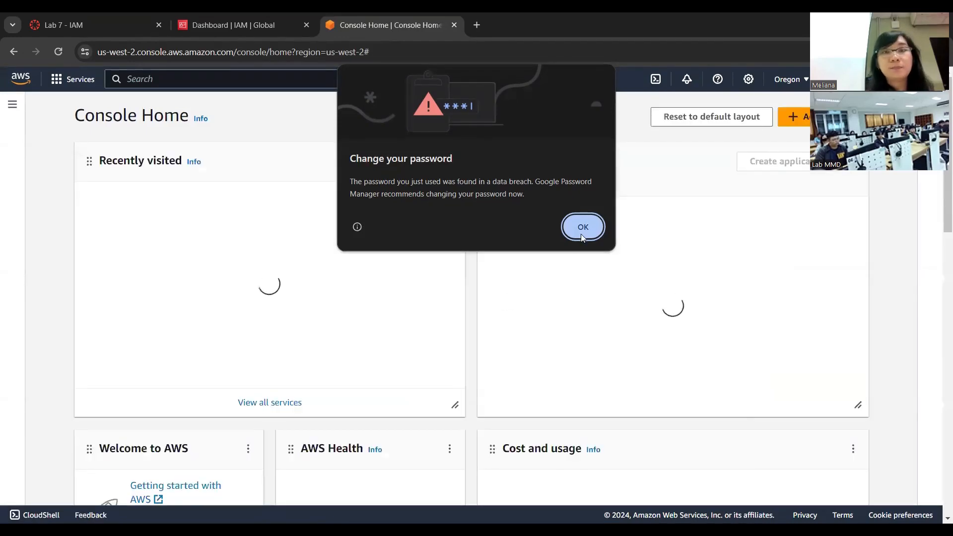
{"action": "left_click", "coordinate": [585, 228]}
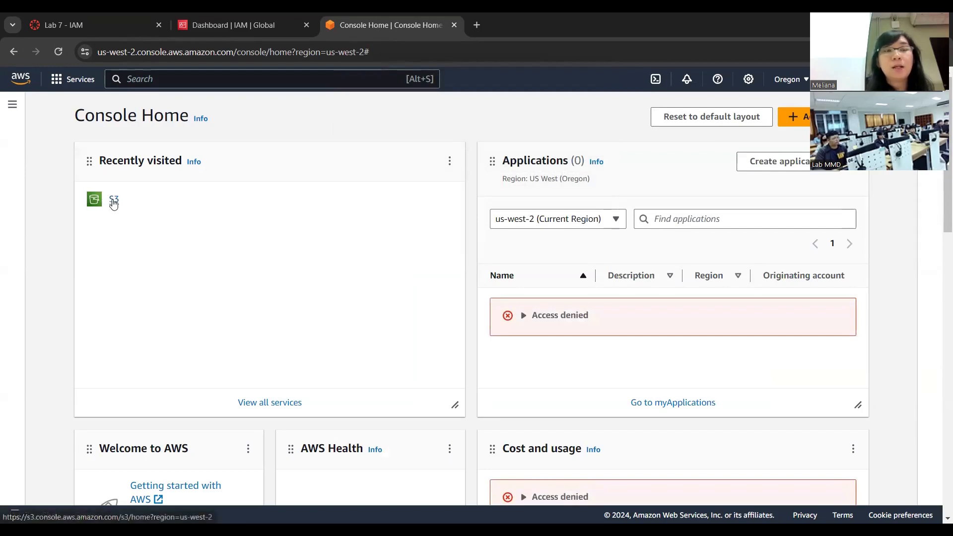
{"action": "left_click", "coordinate": [113, 203]}
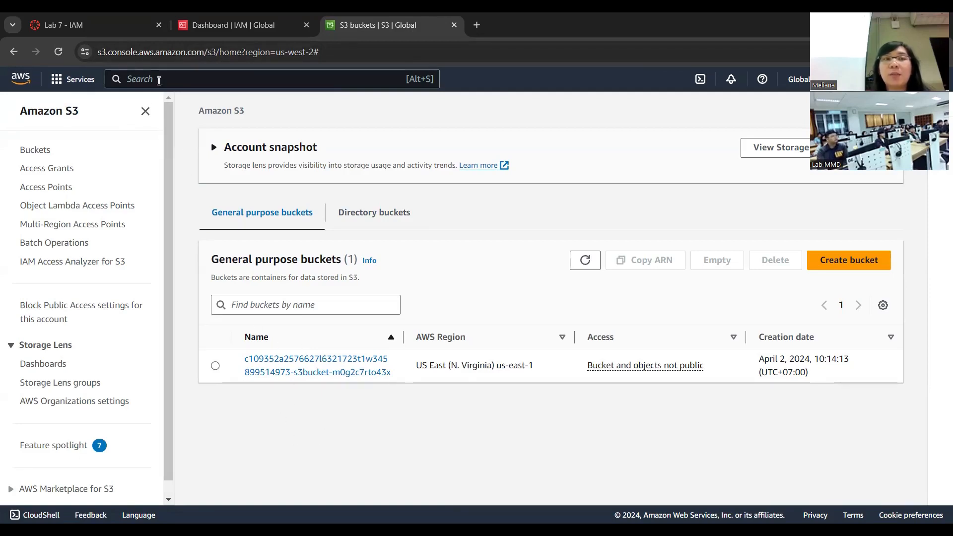
Step: Search for the EC2 service, open its dashboard as user-1 and examine the resources
{"action": "left_click", "coordinate": [158, 77]}
{"action": "type", "text": "EC2"}
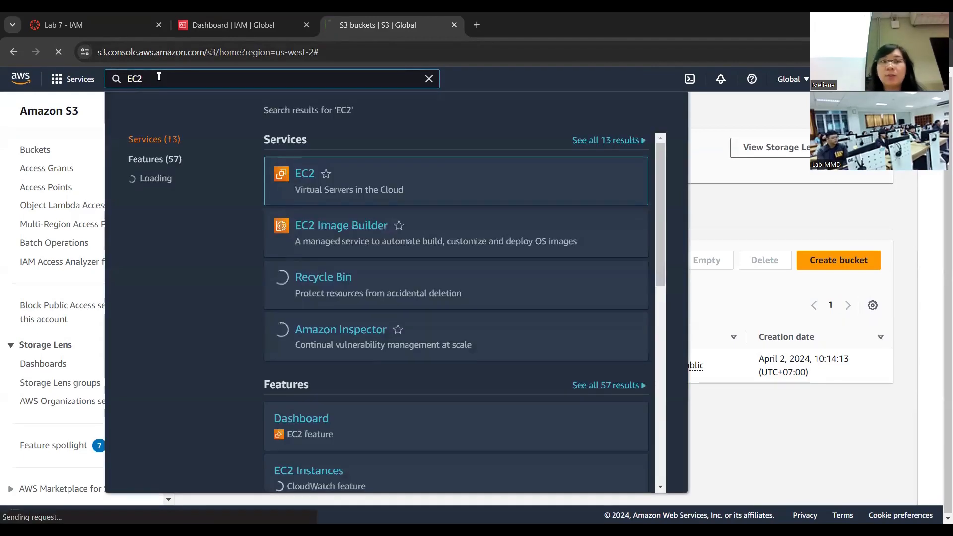
{"action": "key", "text": "Return"}
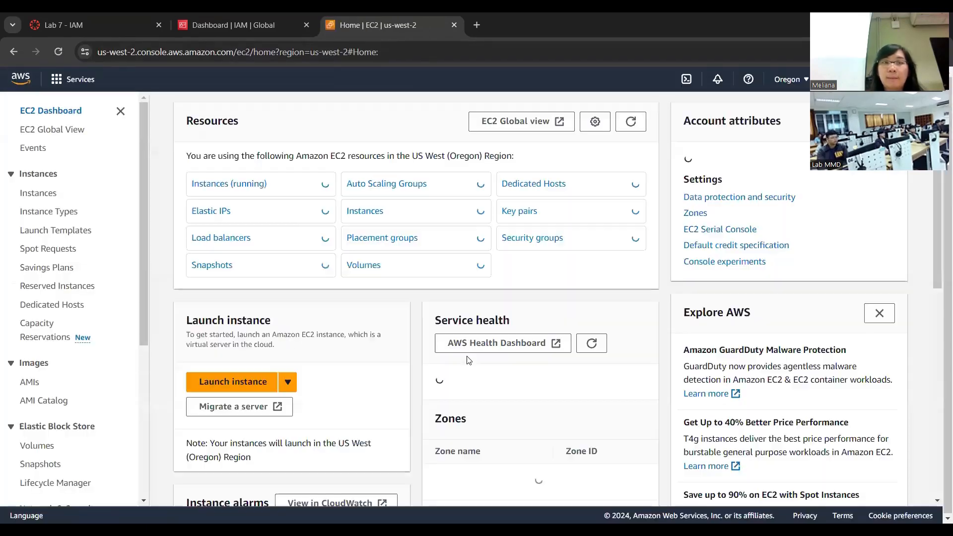
{"action": "scroll", "coordinate": [418, 297], "scroll_direction": "down", "scroll_amount": 2}
{"action": "scroll", "coordinate": [419, 297], "scroll_direction": "up", "scroll_amount": 5}
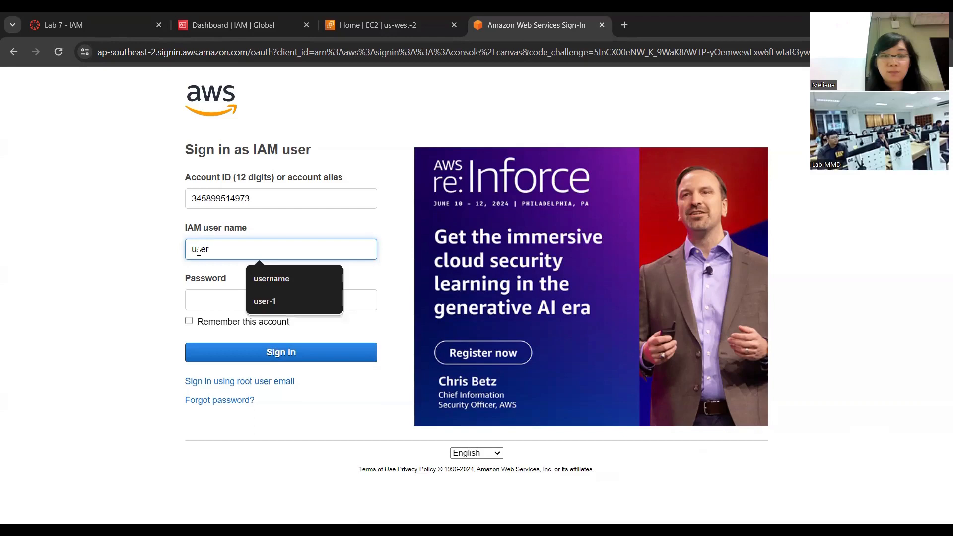
Step: Sign in as IAM user user-2 with the account password and dismiss the browser's password notice
{"action": "type", "text": "-2"}
{"action": "left_click", "coordinate": [212, 296]}
{"action": "type", "text": "••"}
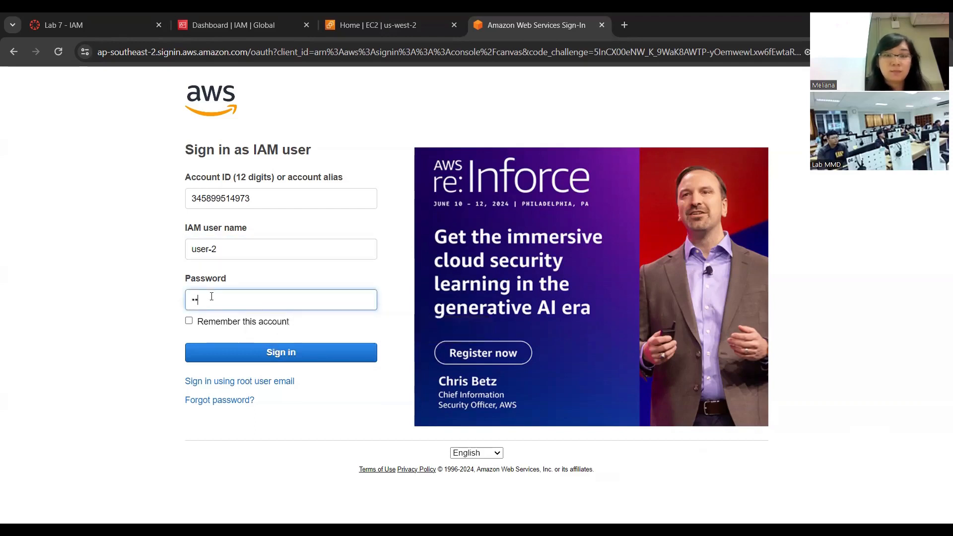
{"action": "type", "text": "•••••••••••"}
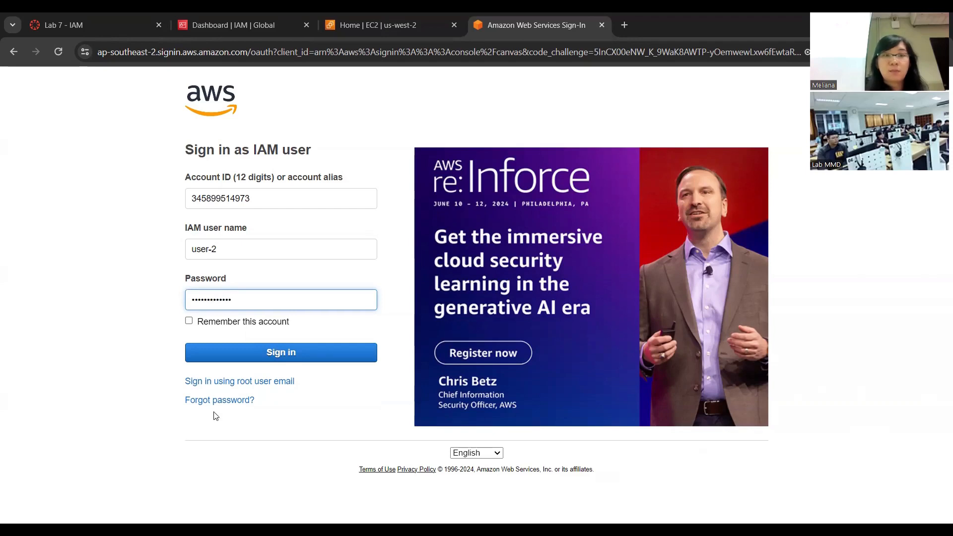
{"action": "left_click", "coordinate": [258, 353]}
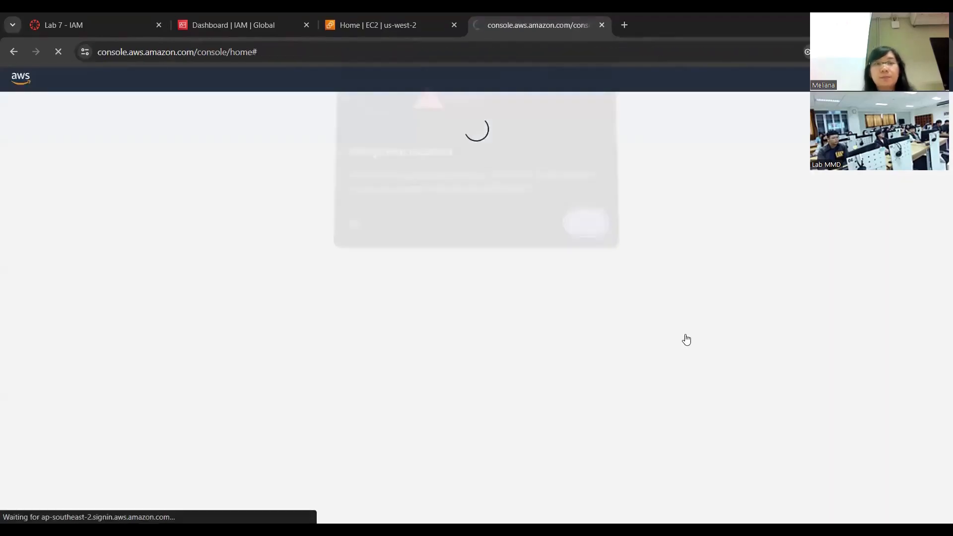
{"action": "left_click", "coordinate": [579, 229]}
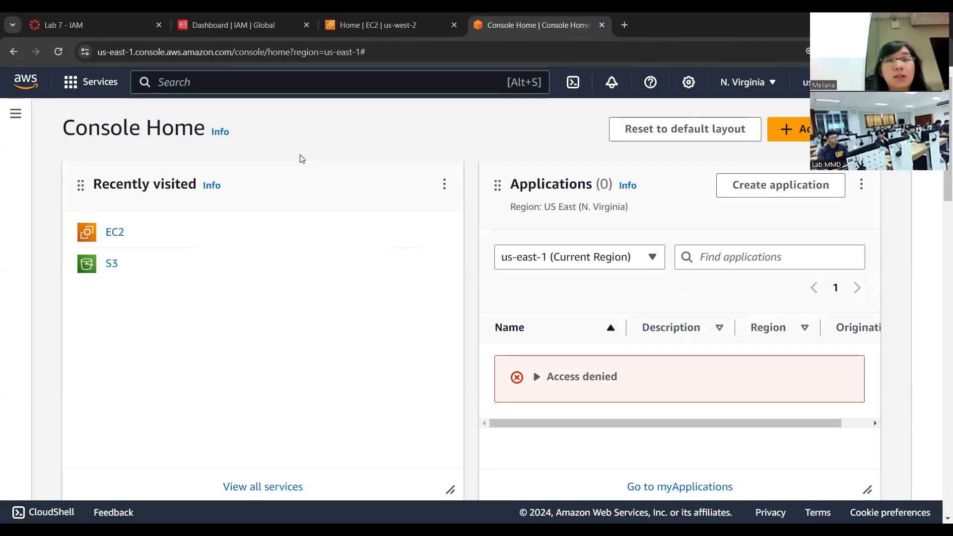
Step: Open the running EC2 instances in N. Virginia as user-2 and try to stop the WebServer instance
{"action": "left_click", "coordinate": [119, 235]}
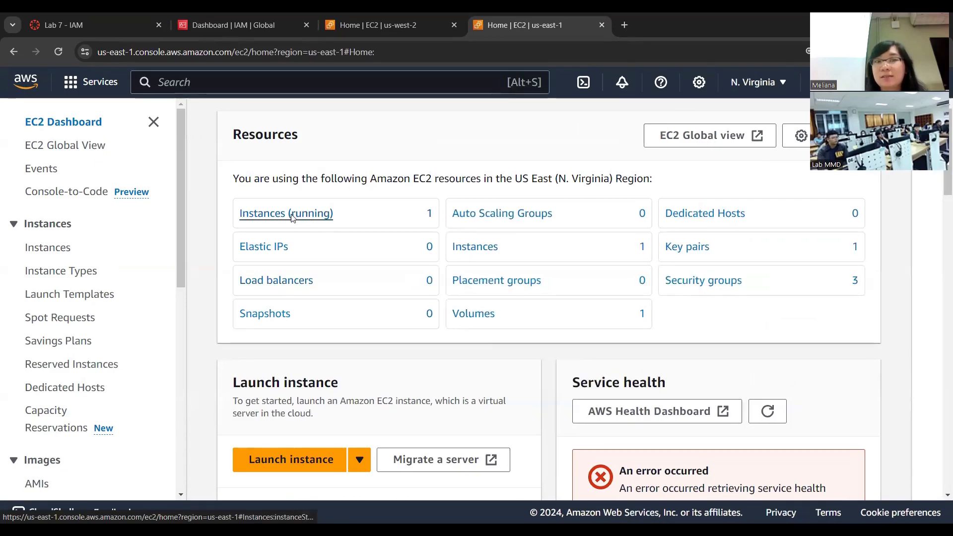
{"action": "left_click", "coordinate": [293, 217]}
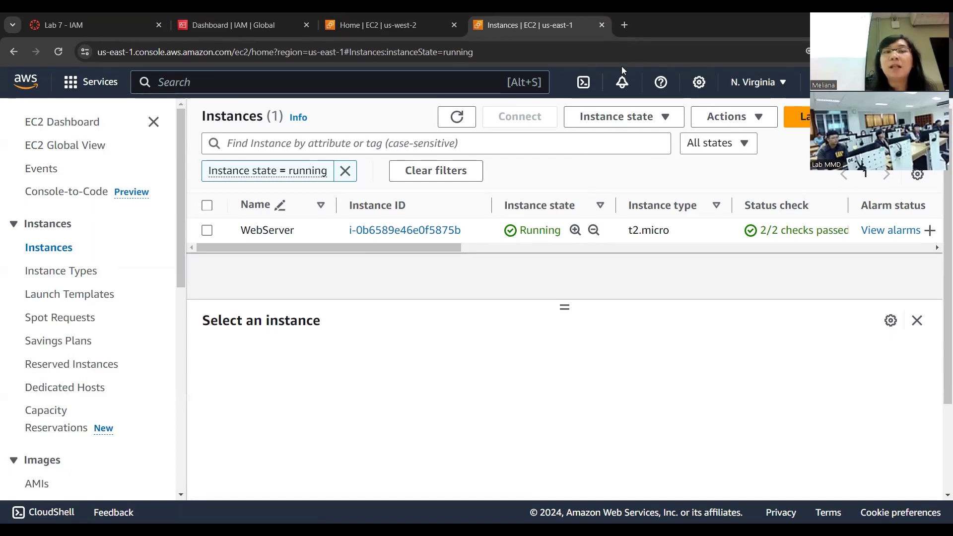
{"action": "left_click", "coordinate": [207, 231]}
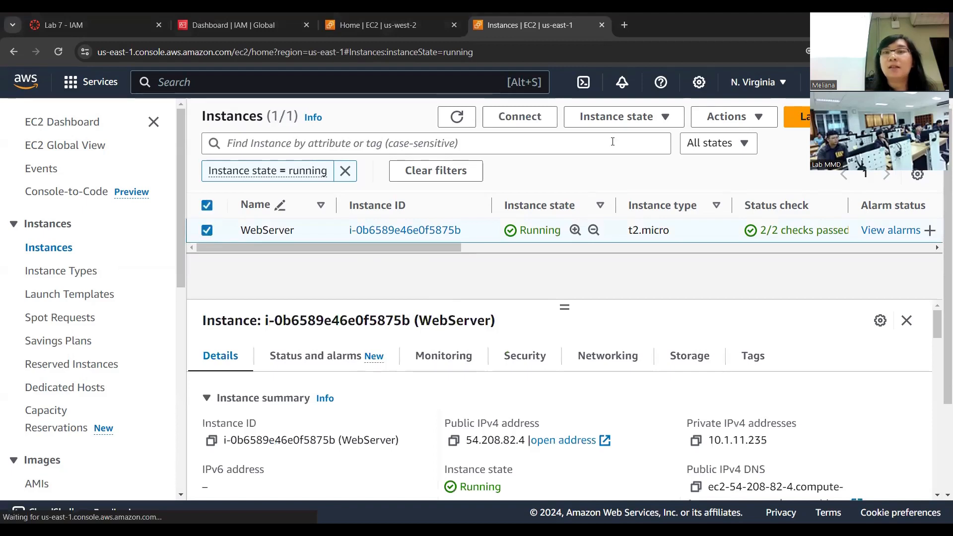
{"action": "left_click", "coordinate": [643, 117]}
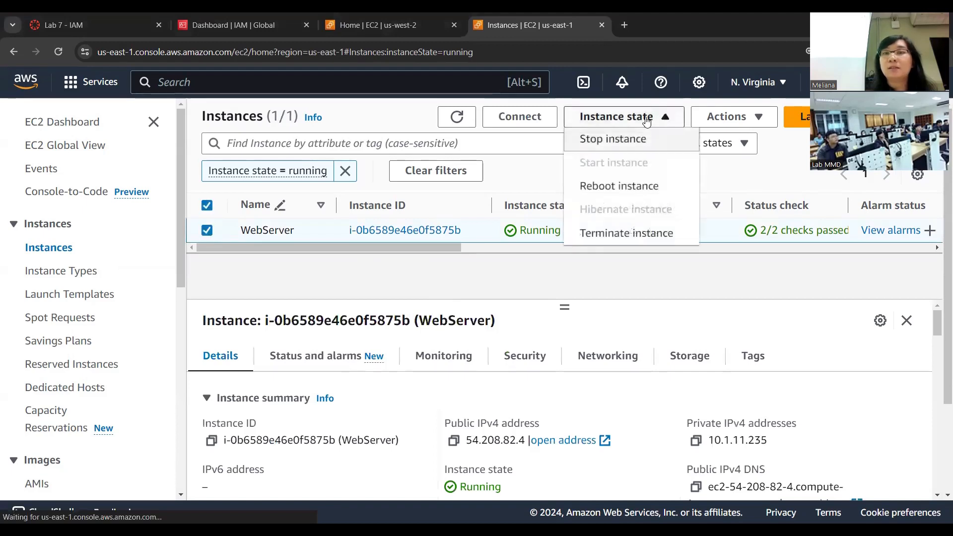
{"action": "left_click", "coordinate": [627, 144]}
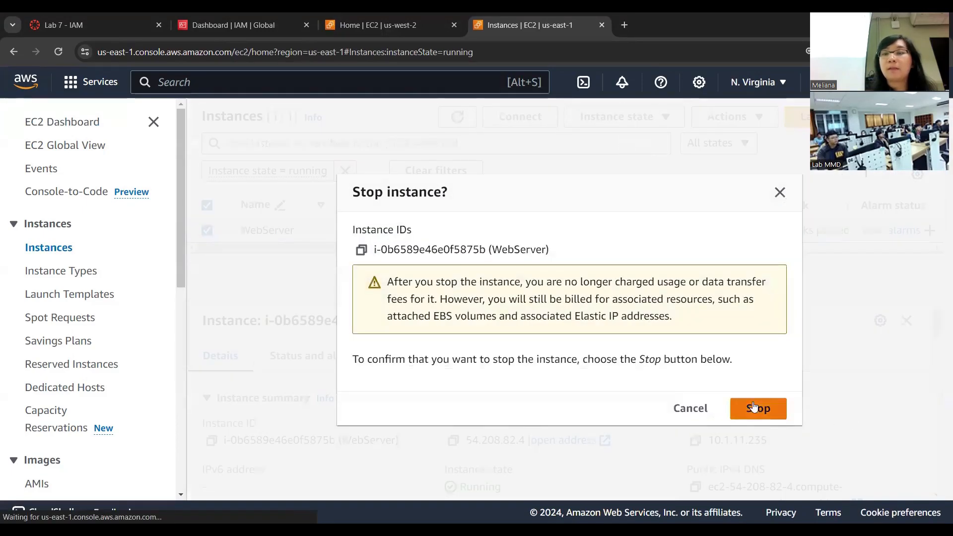
{"action": "left_click", "coordinate": [754, 407]}
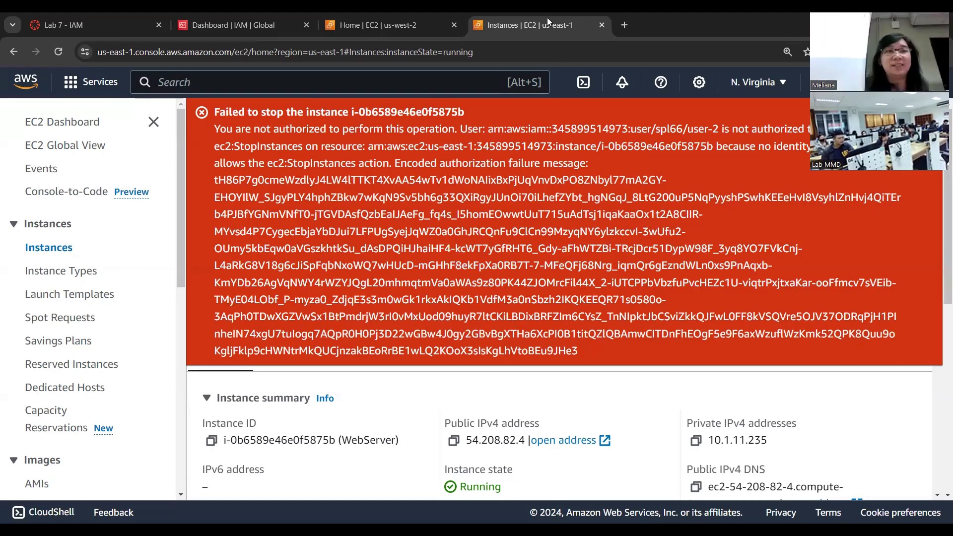
Step: Return to the IAM dashboard, sign in as IAM user user-3 with the account password and dismiss the browser's password notice
{"action": "left_click", "coordinate": [127, 23]}
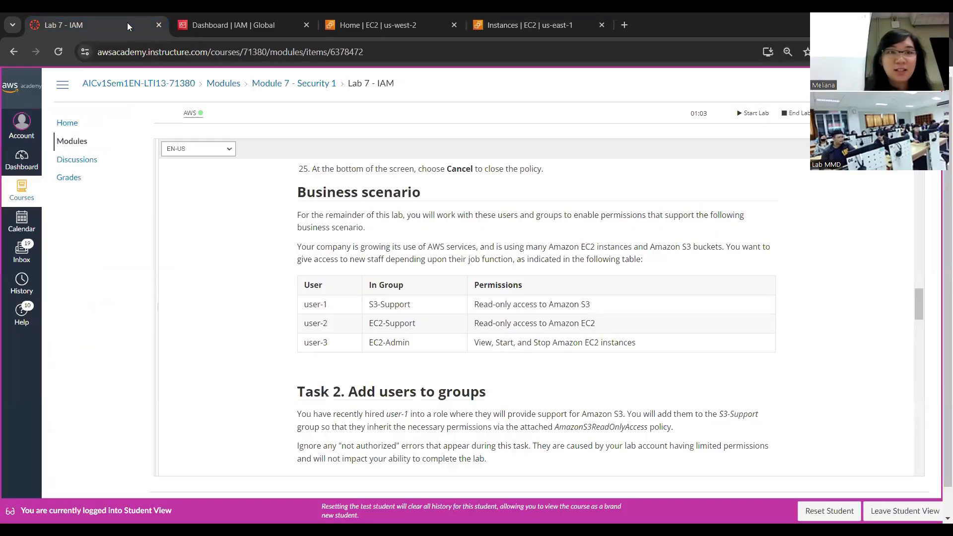
{"action": "left_click", "coordinate": [184, 25]}
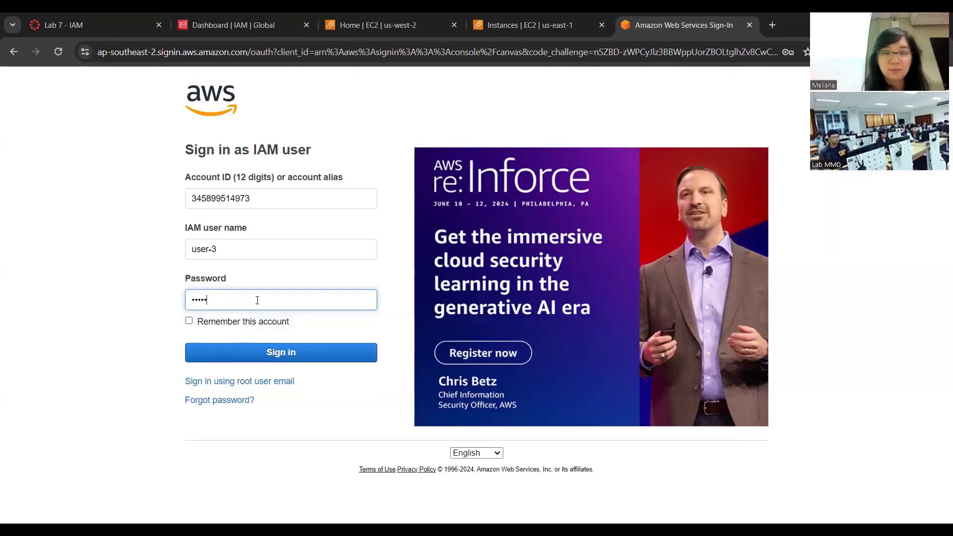
{"action": "type", "text": "•••"}
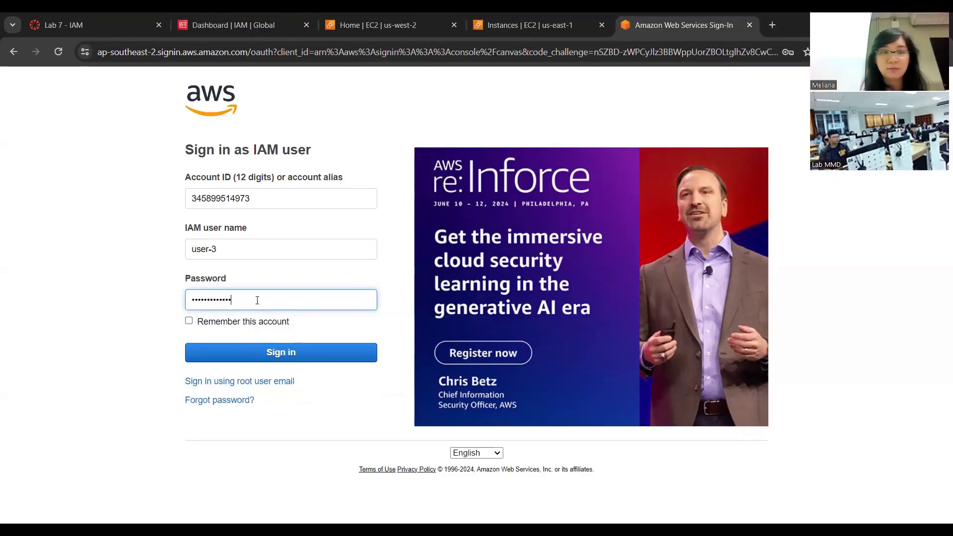
{"action": "key", "text": "Return"}
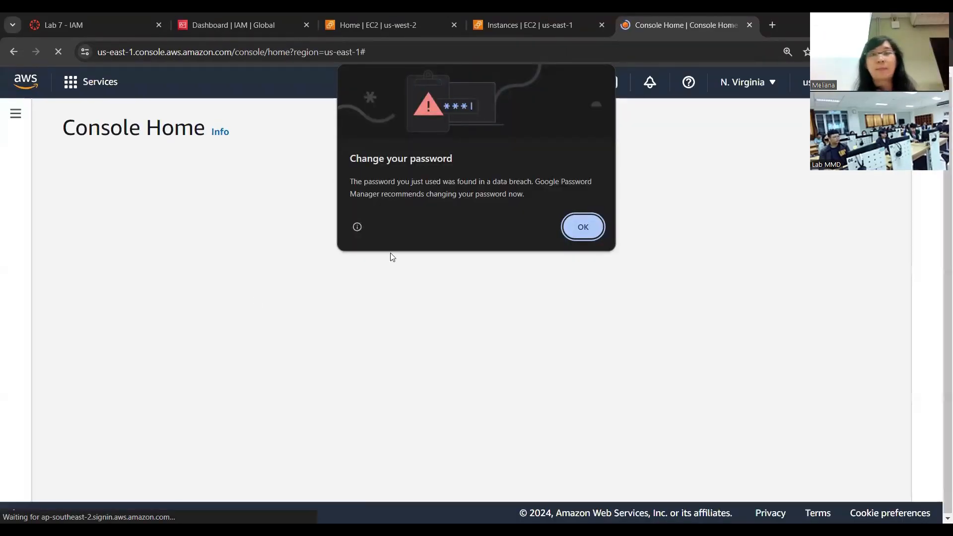
{"action": "left_click", "coordinate": [585, 225]}
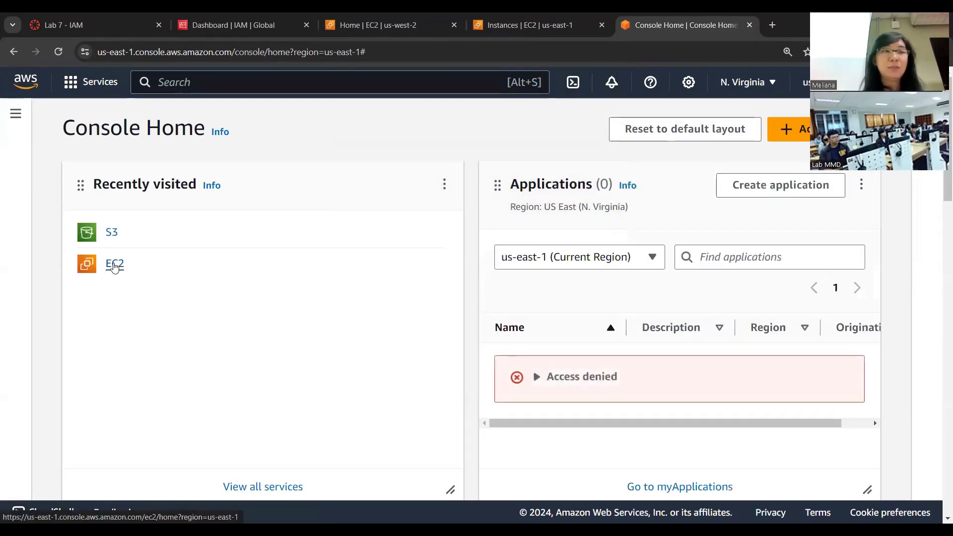
Step: Open the running EC2 instances as user-3 and stop the WebServer instance
{"action": "left_click", "coordinate": [116, 269]}
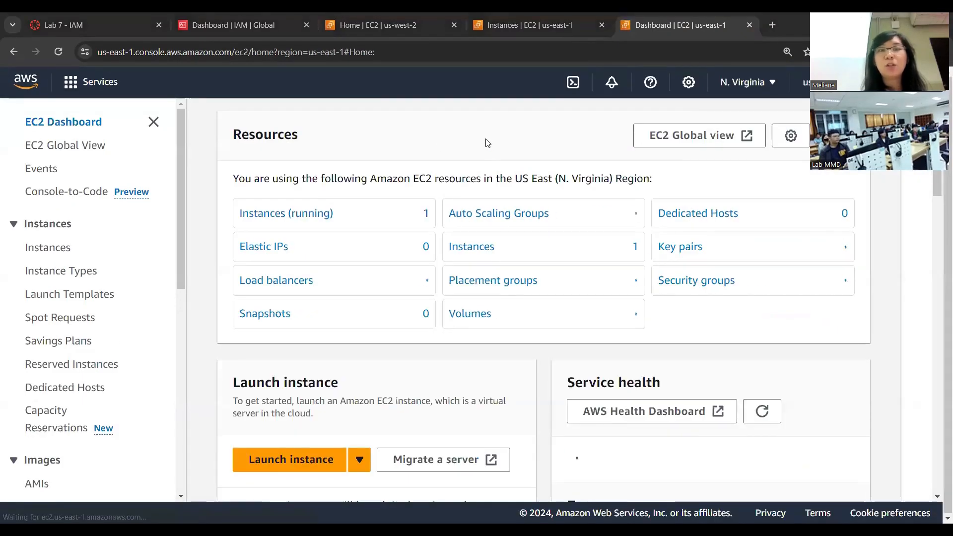
{"action": "left_click", "coordinate": [293, 218]}
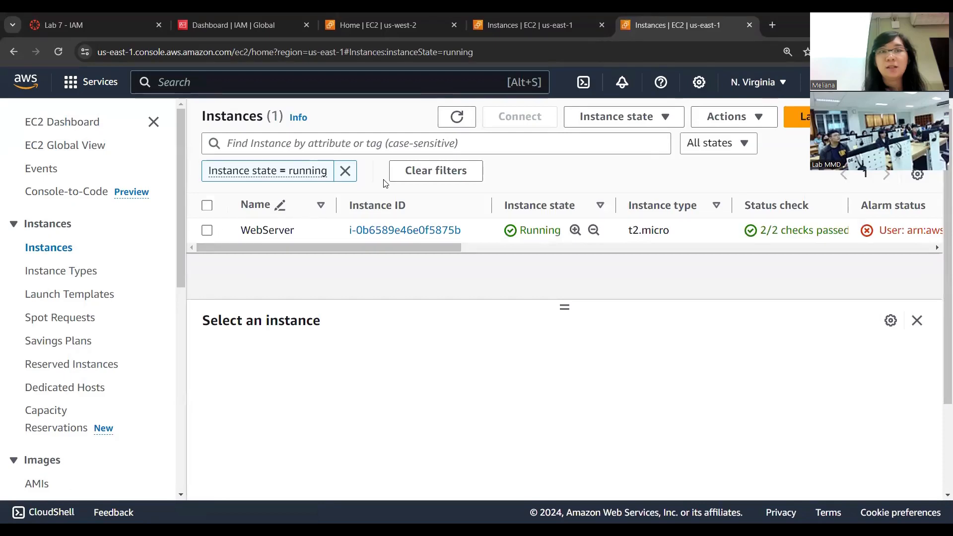
{"action": "left_click", "coordinate": [208, 231]}
{"action": "left_click", "coordinate": [636, 115]}
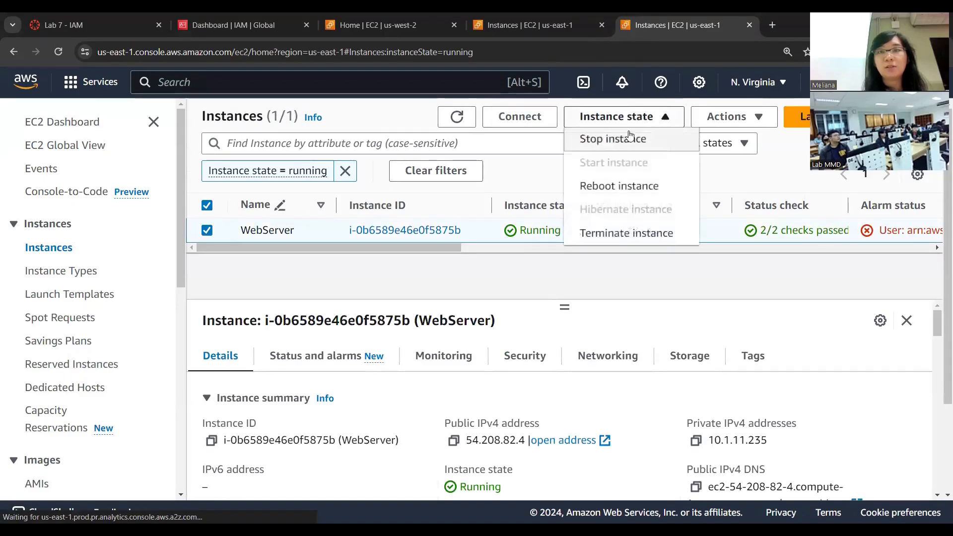
{"action": "left_click", "coordinate": [624, 139]}
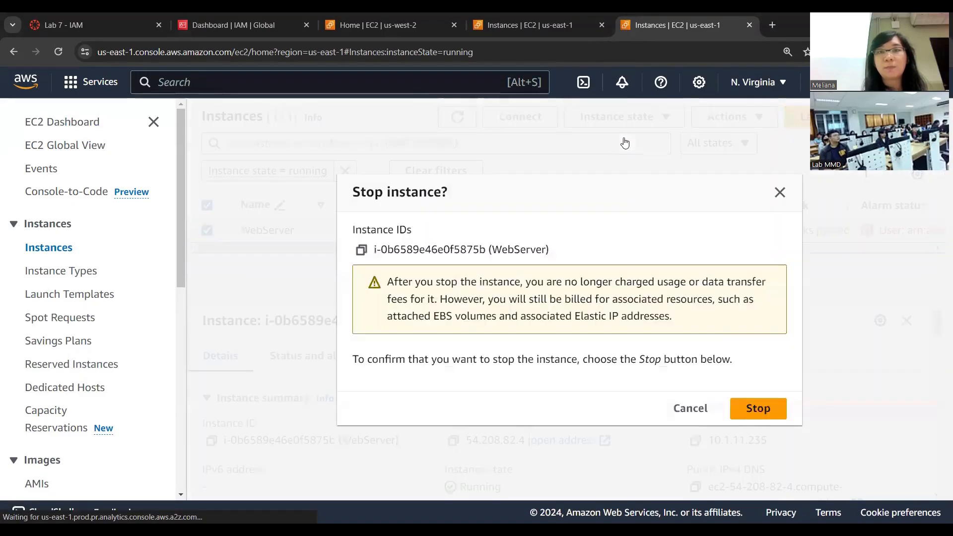
{"action": "left_click", "coordinate": [763, 410]}
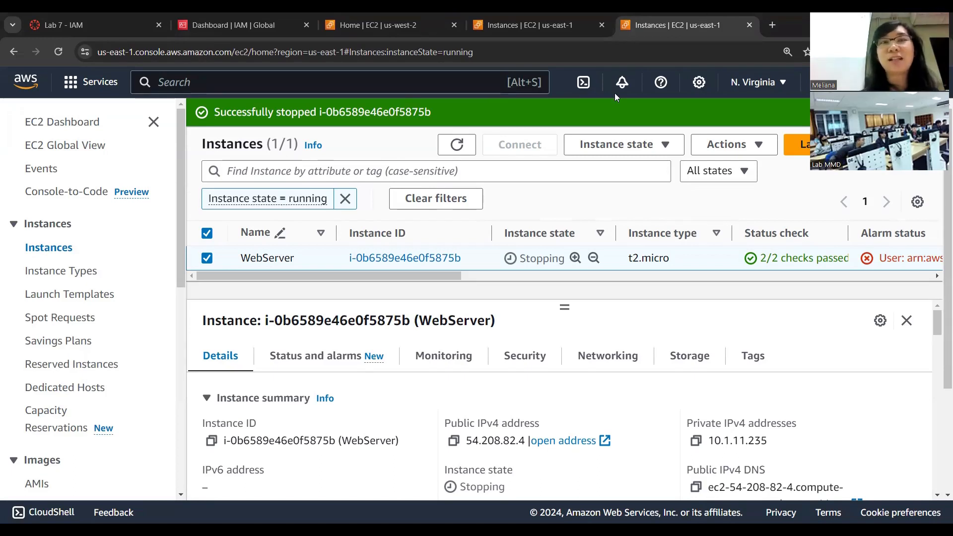
Step: Close the EC2 and IAM console tabs and request to end the lab from the Lab 7 - IAM page
{"action": "left_click", "coordinate": [750, 23]}
{"action": "left_click", "coordinate": [602, 24]}
{"action": "left_click", "coordinate": [454, 25]}
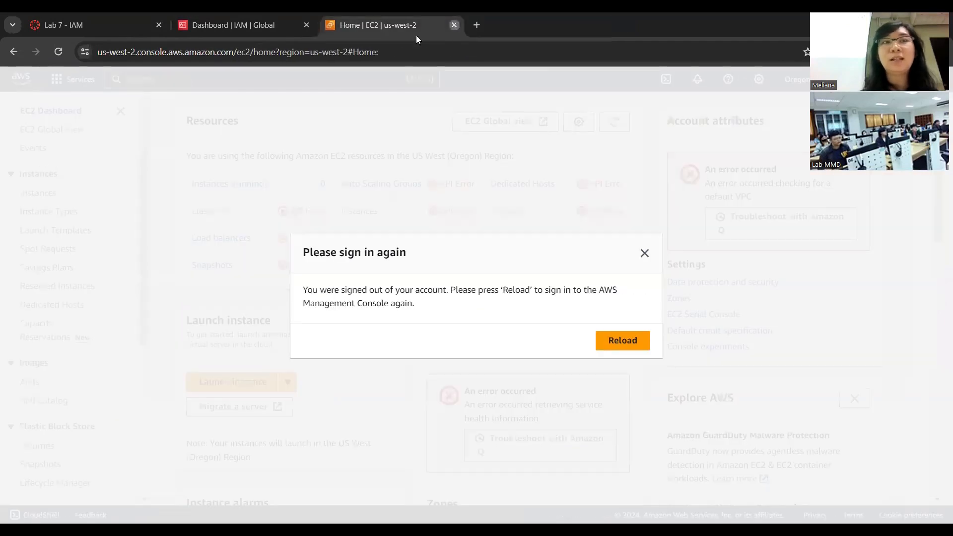
{"action": "left_click", "coordinate": [306, 25]}
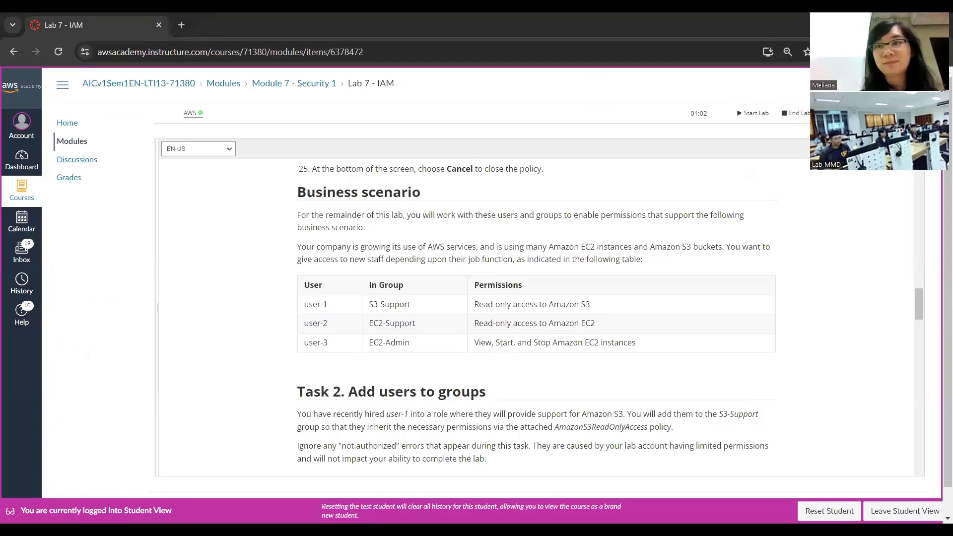
{"action": "left_click", "coordinate": [797, 113]}
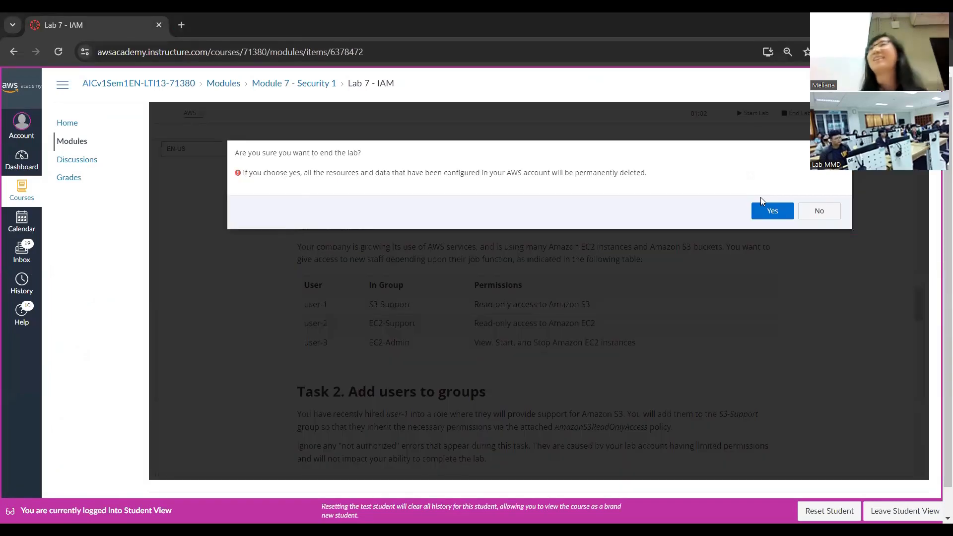